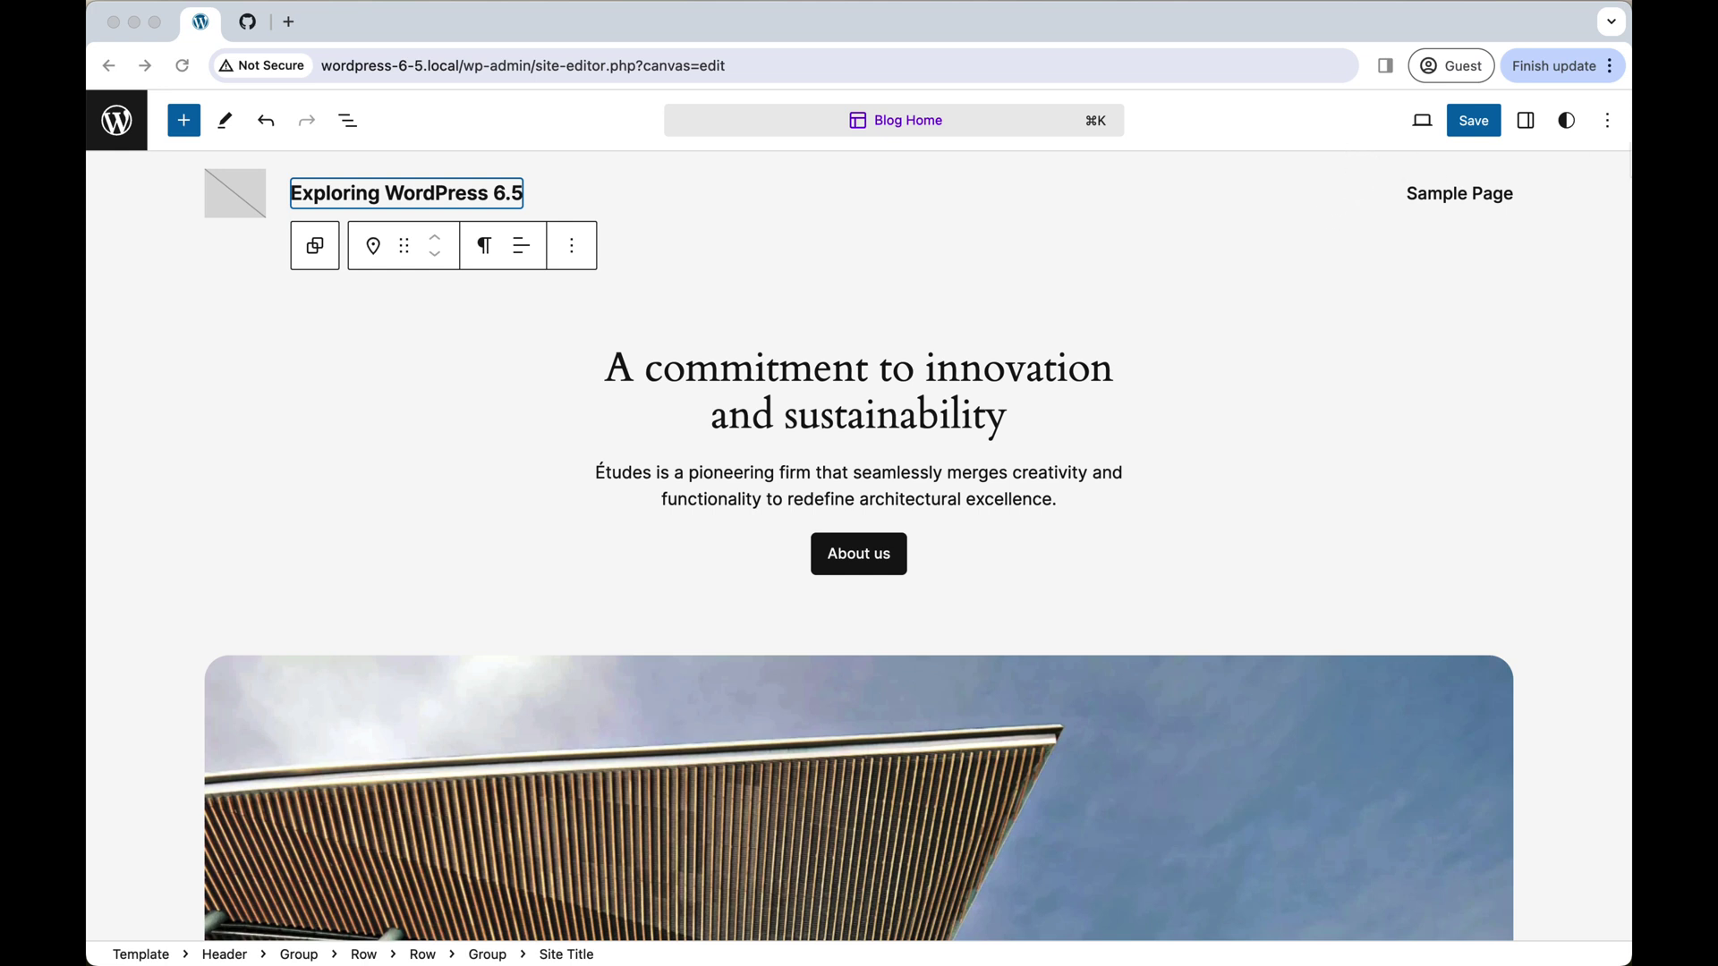
# - Focus the browser window showing the Blog Home template of 'Exploring WordPress 6.5'
pyautogui.click(1555, 144)
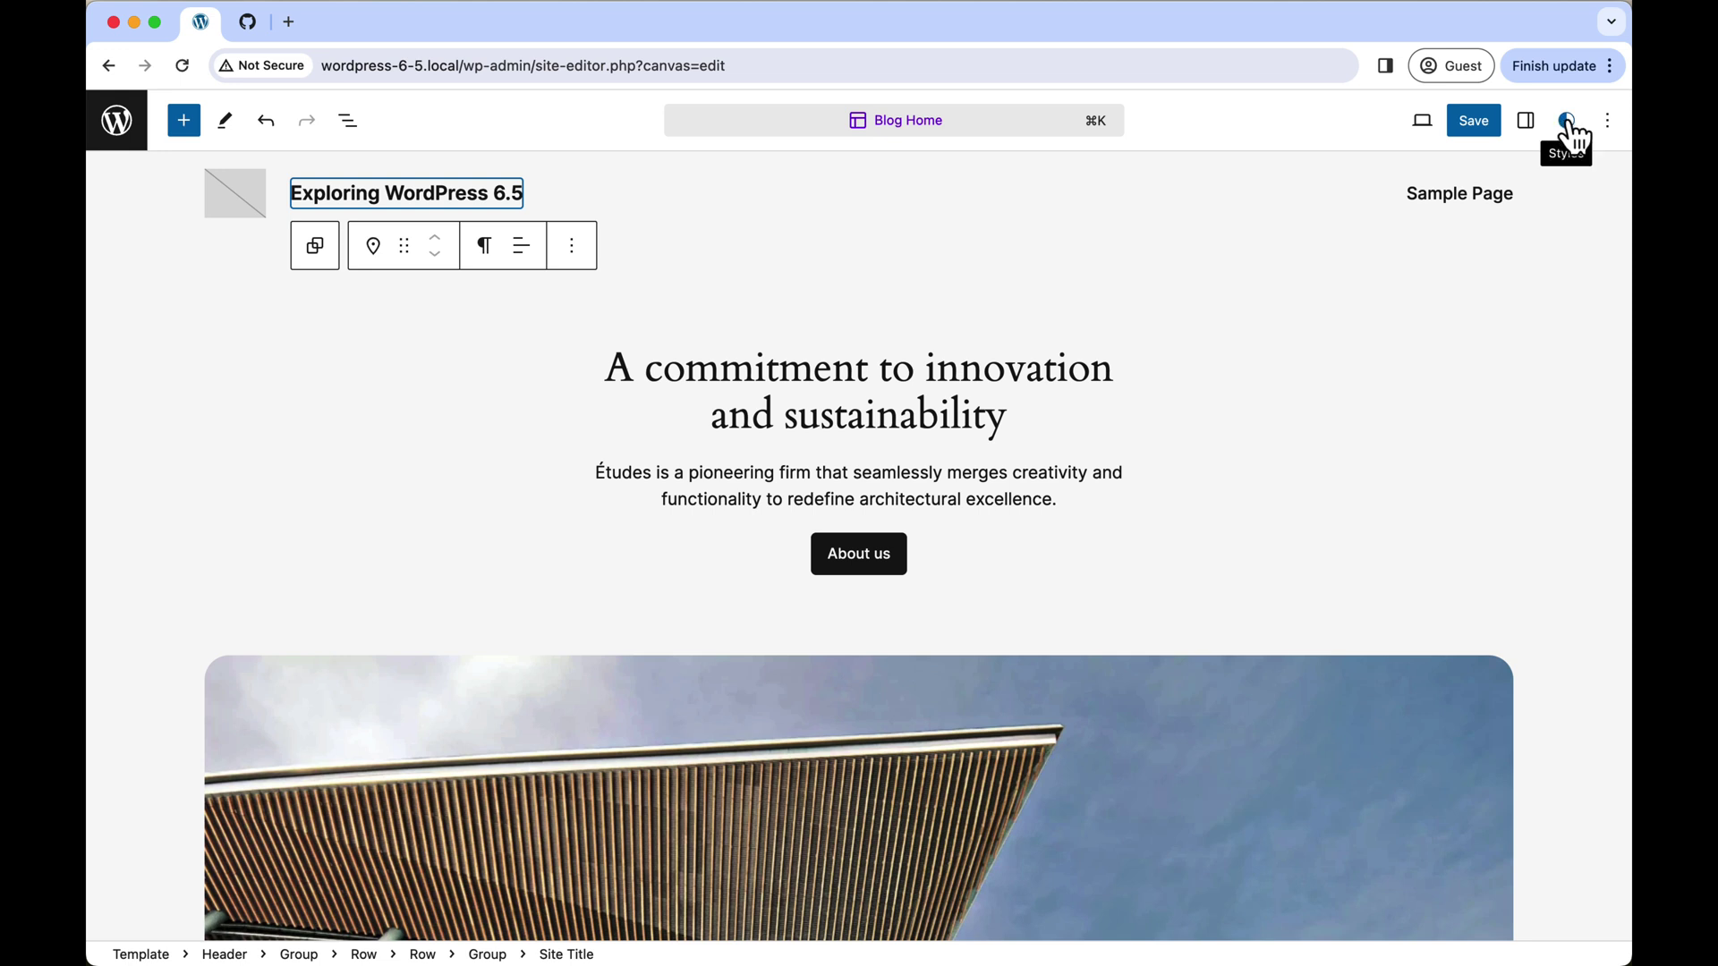
# - Show Styles > Typography with fonts Cardo, Inter, System Sans-serif and System Serif
pyautogui.click(1568, 126)
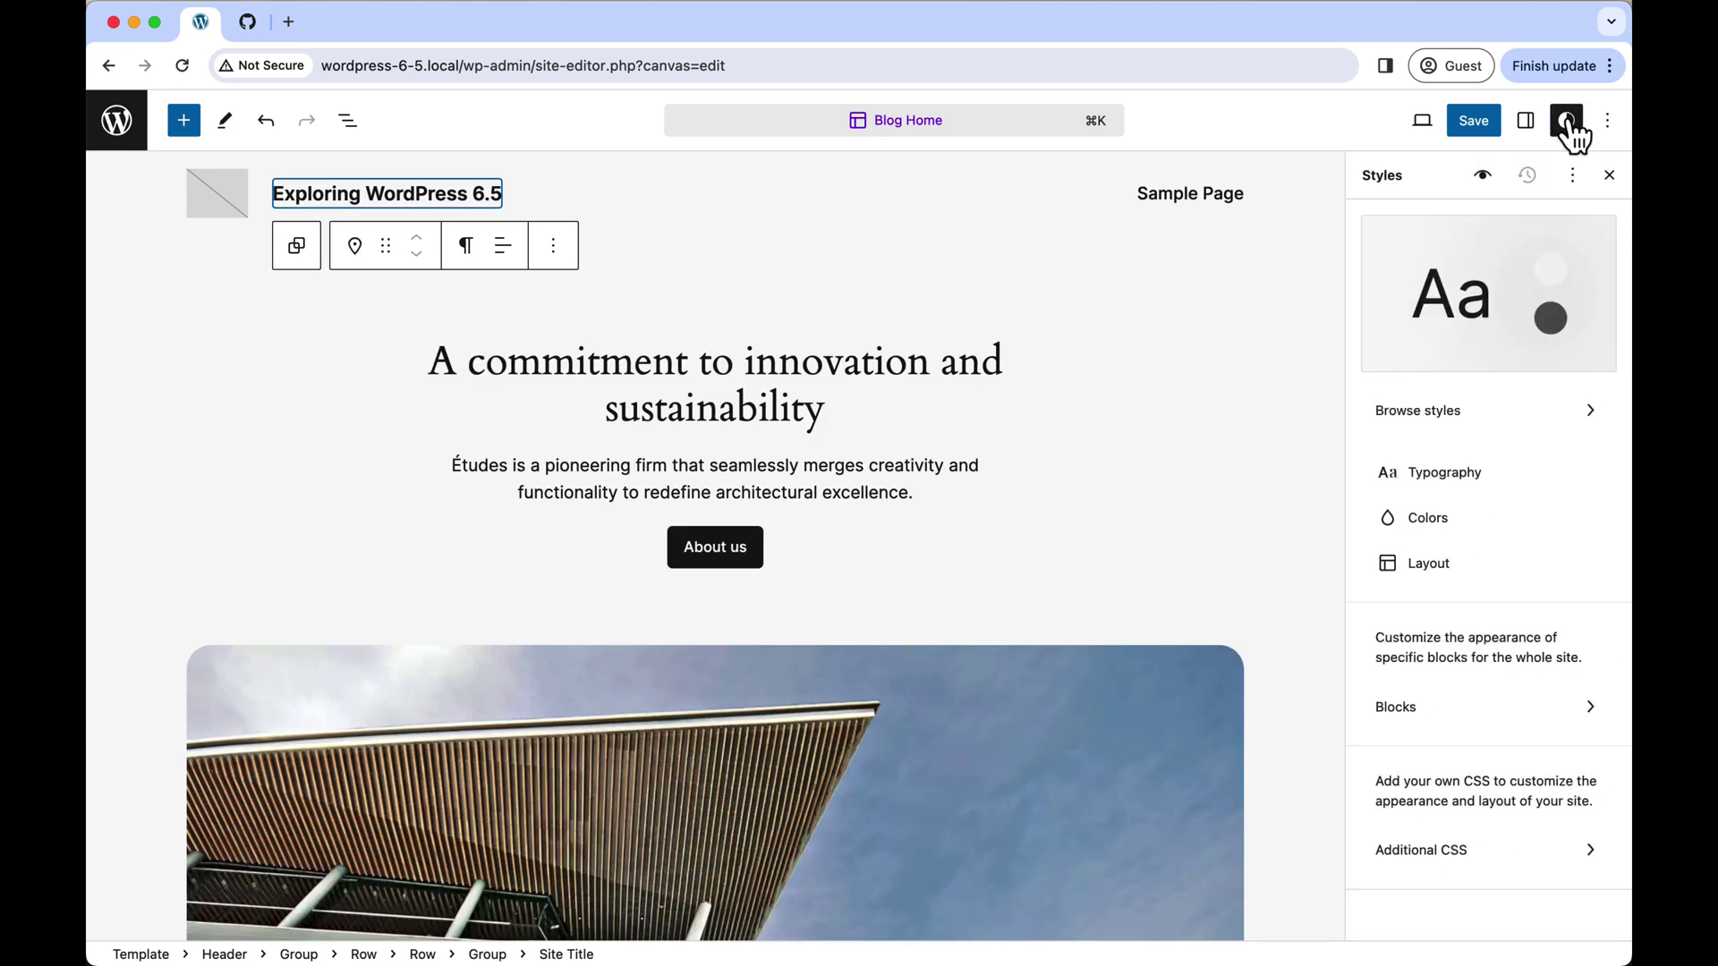
pyautogui.click(1477, 474)
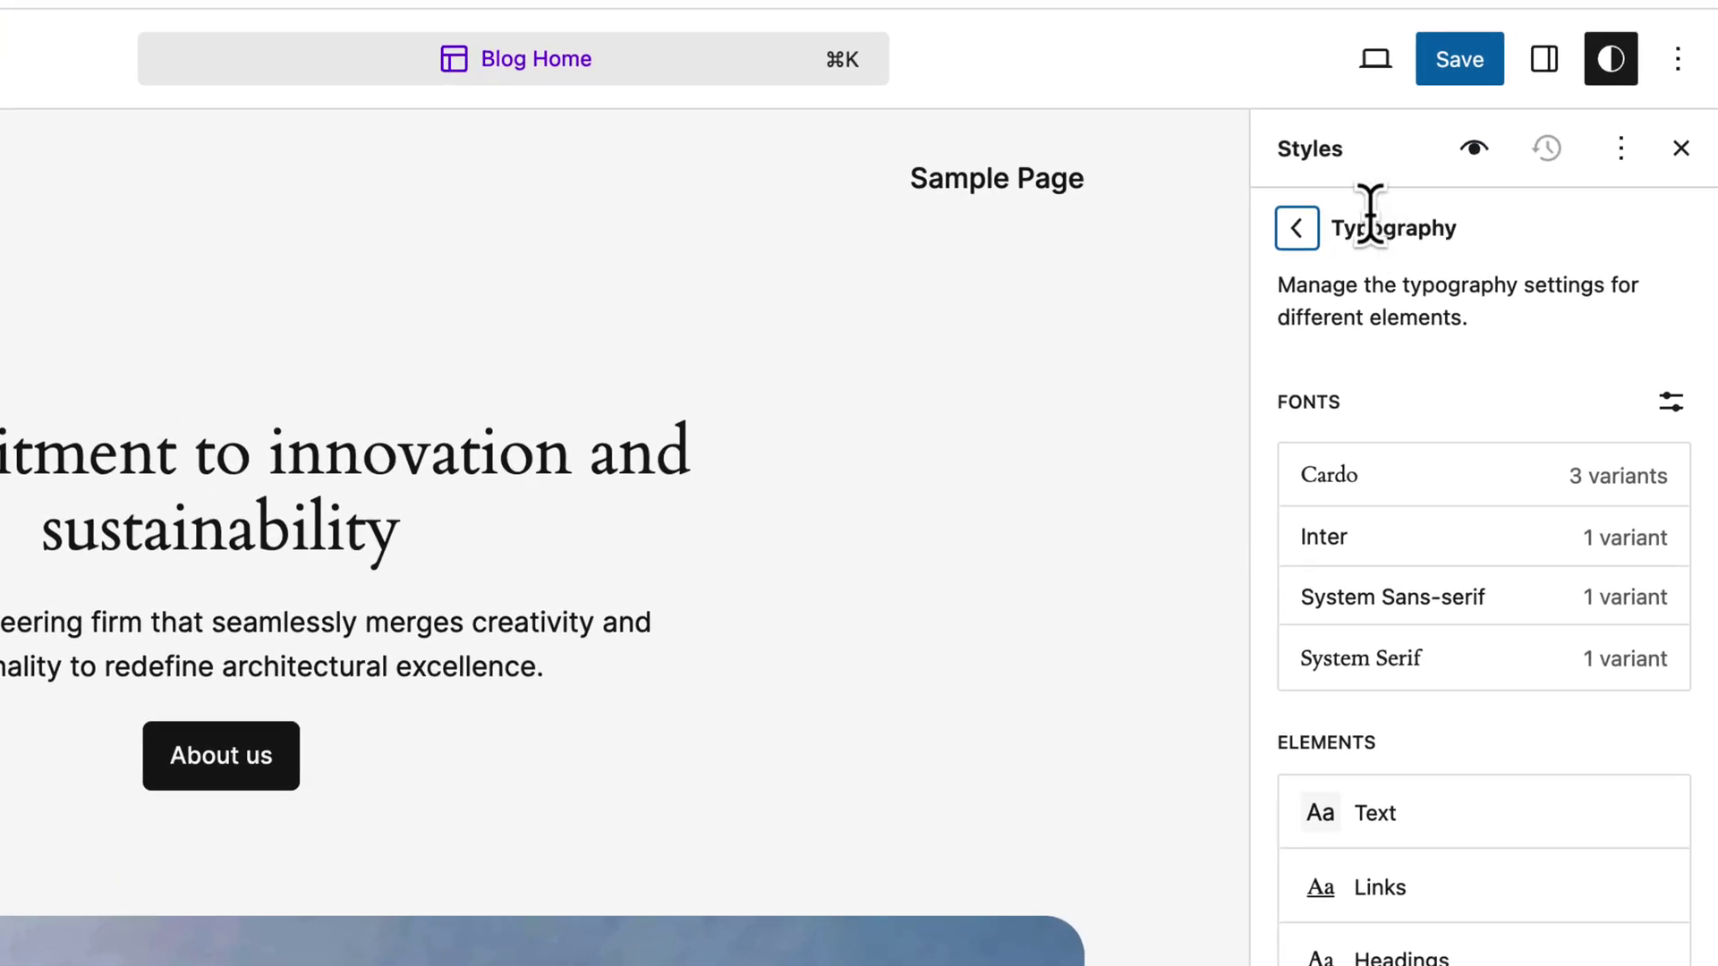
pyautogui.click(1373, 225)
pyautogui.click(1434, 636)
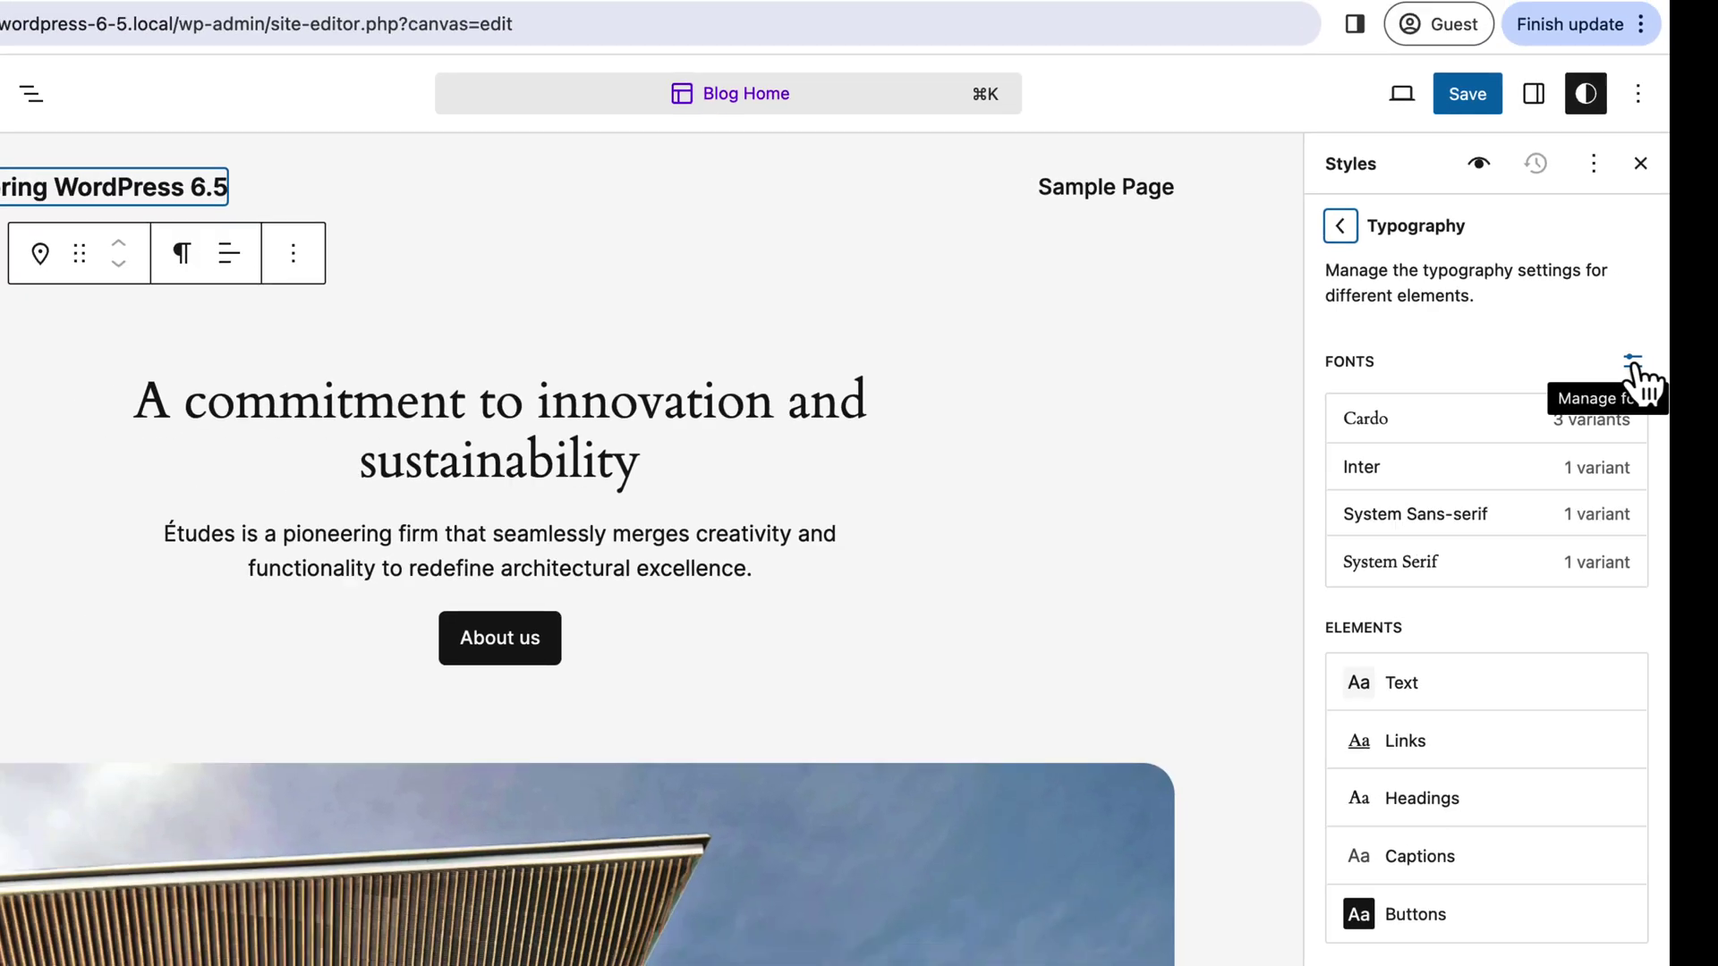
pyautogui.click(1602, 332)
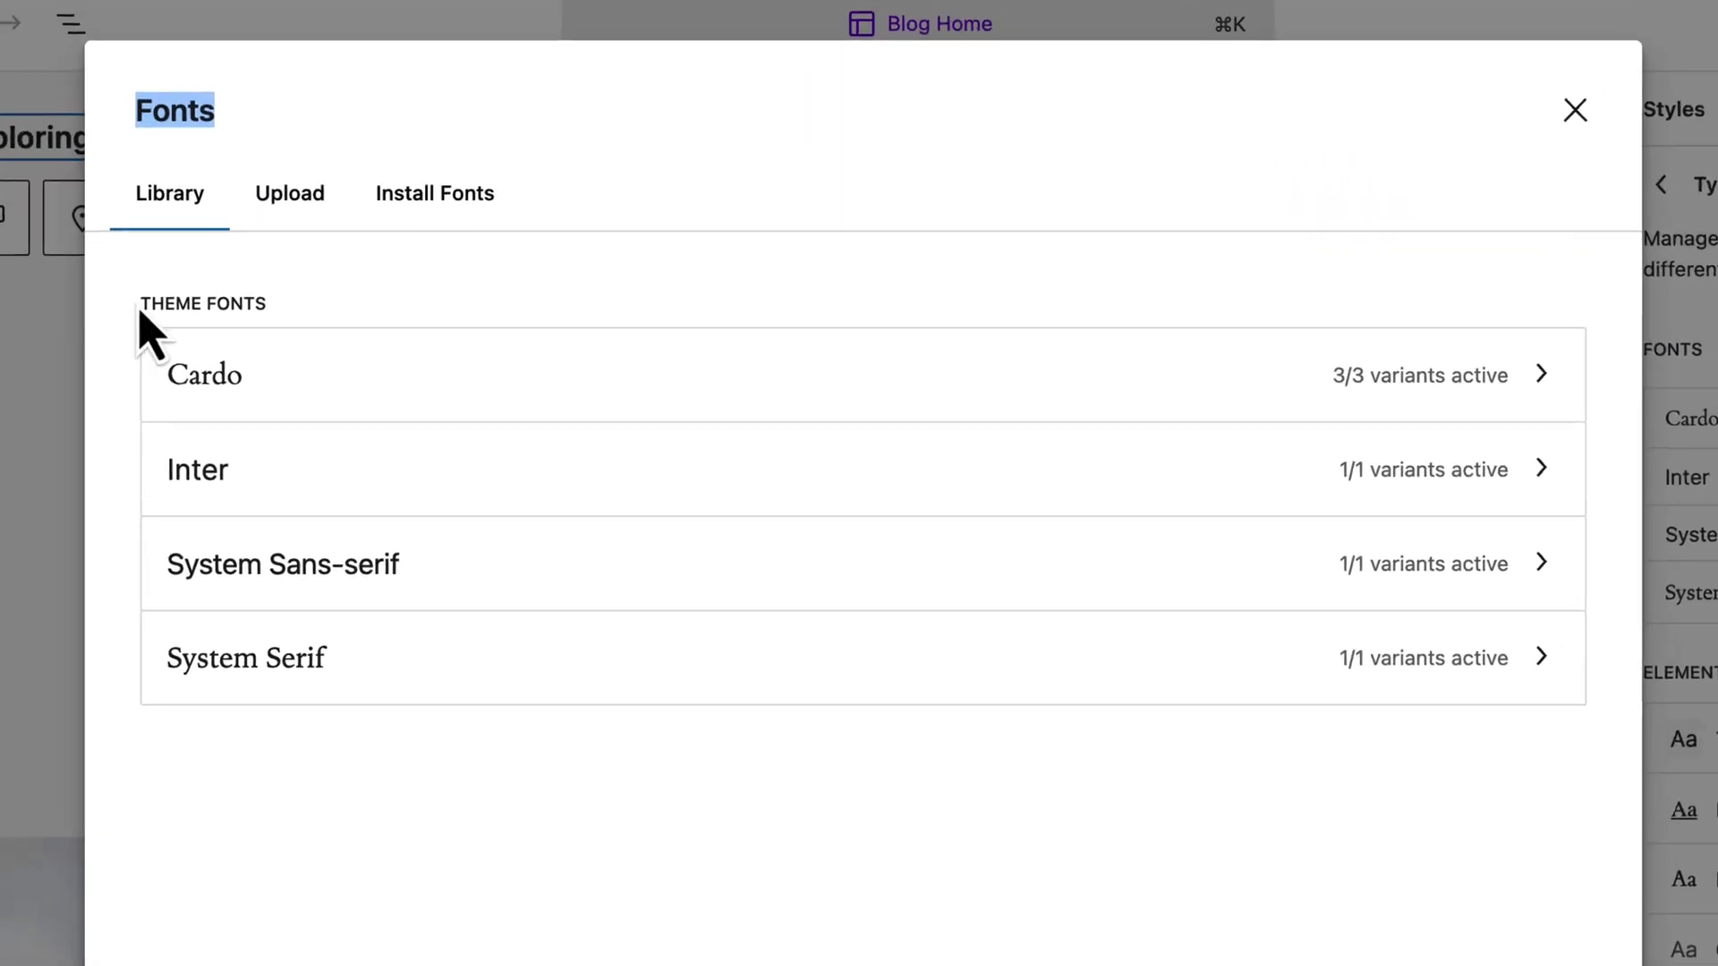
pyautogui.moveTo(391, 304); pyautogui.dragTo(486, 305)
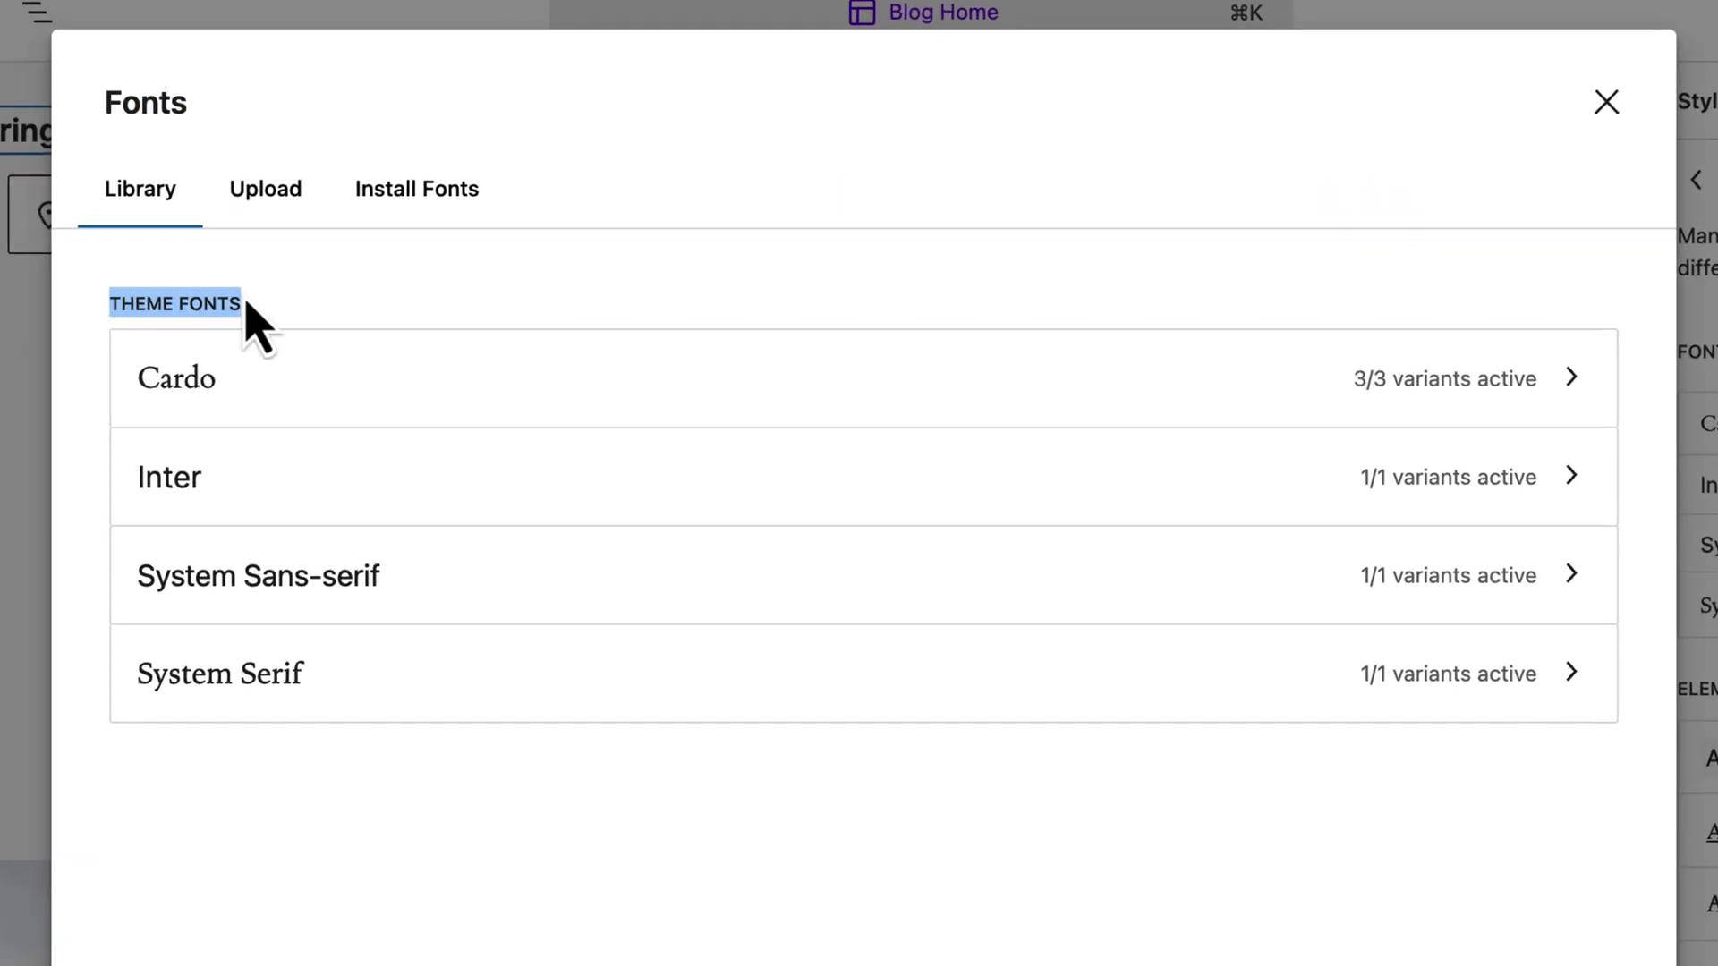
pyautogui.click(289, 322)
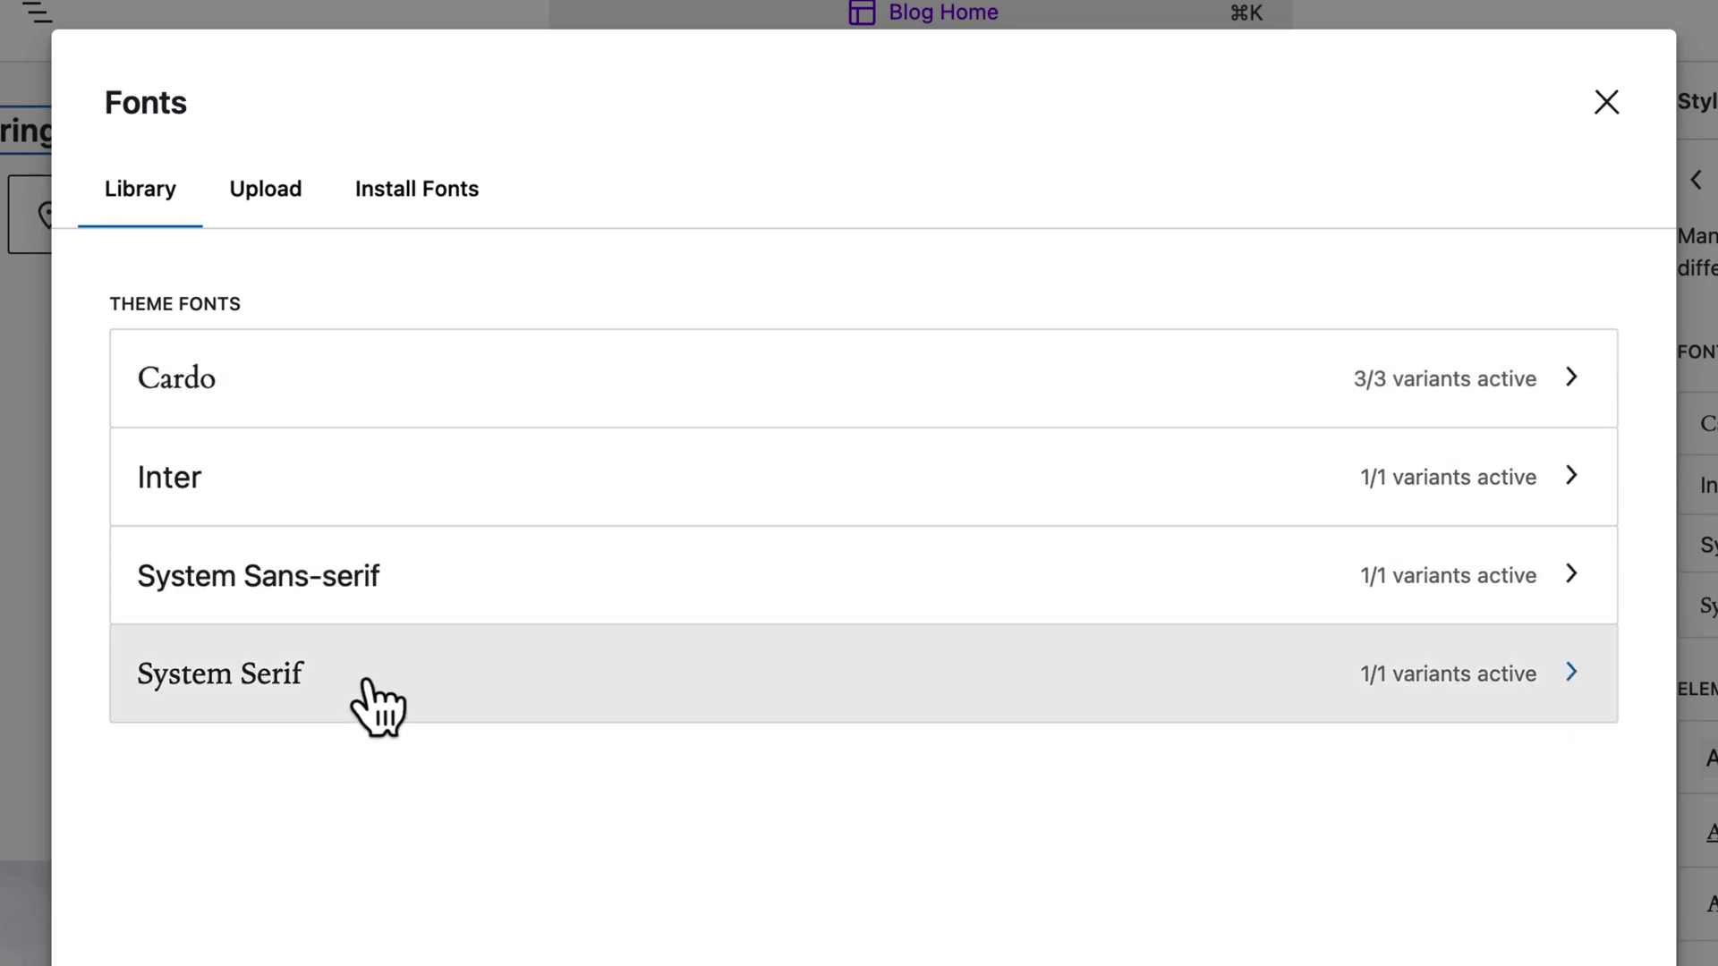
pyautogui.click(302, 372)
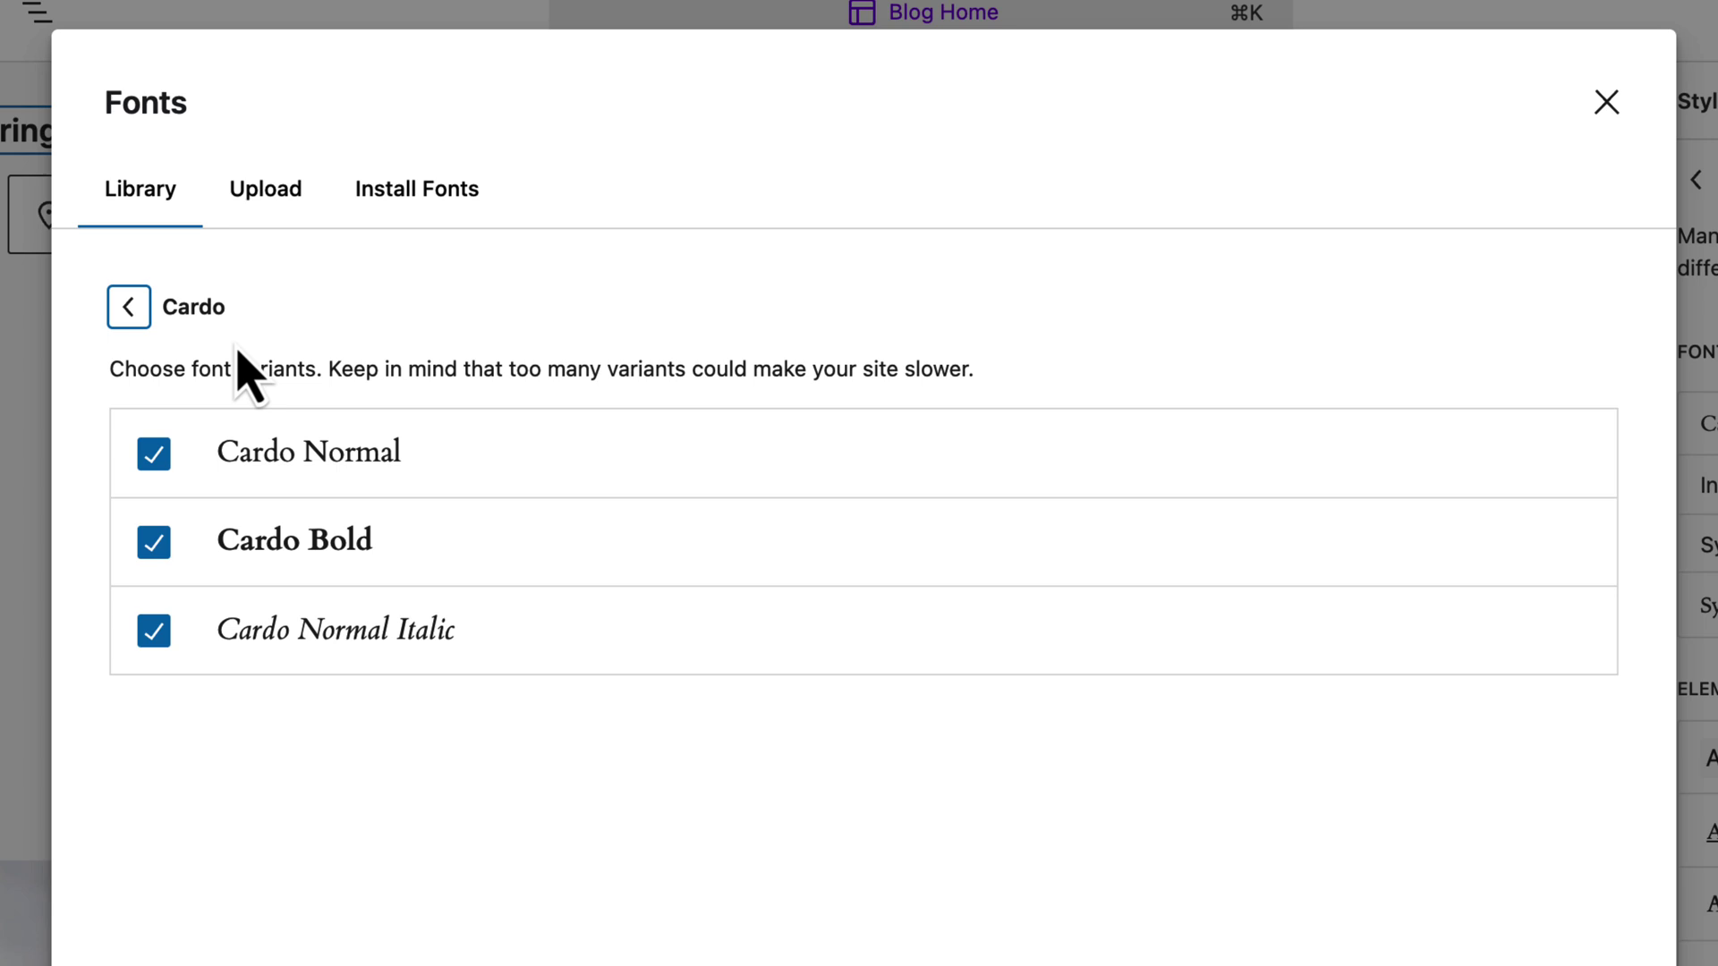
pyautogui.click(129, 306)
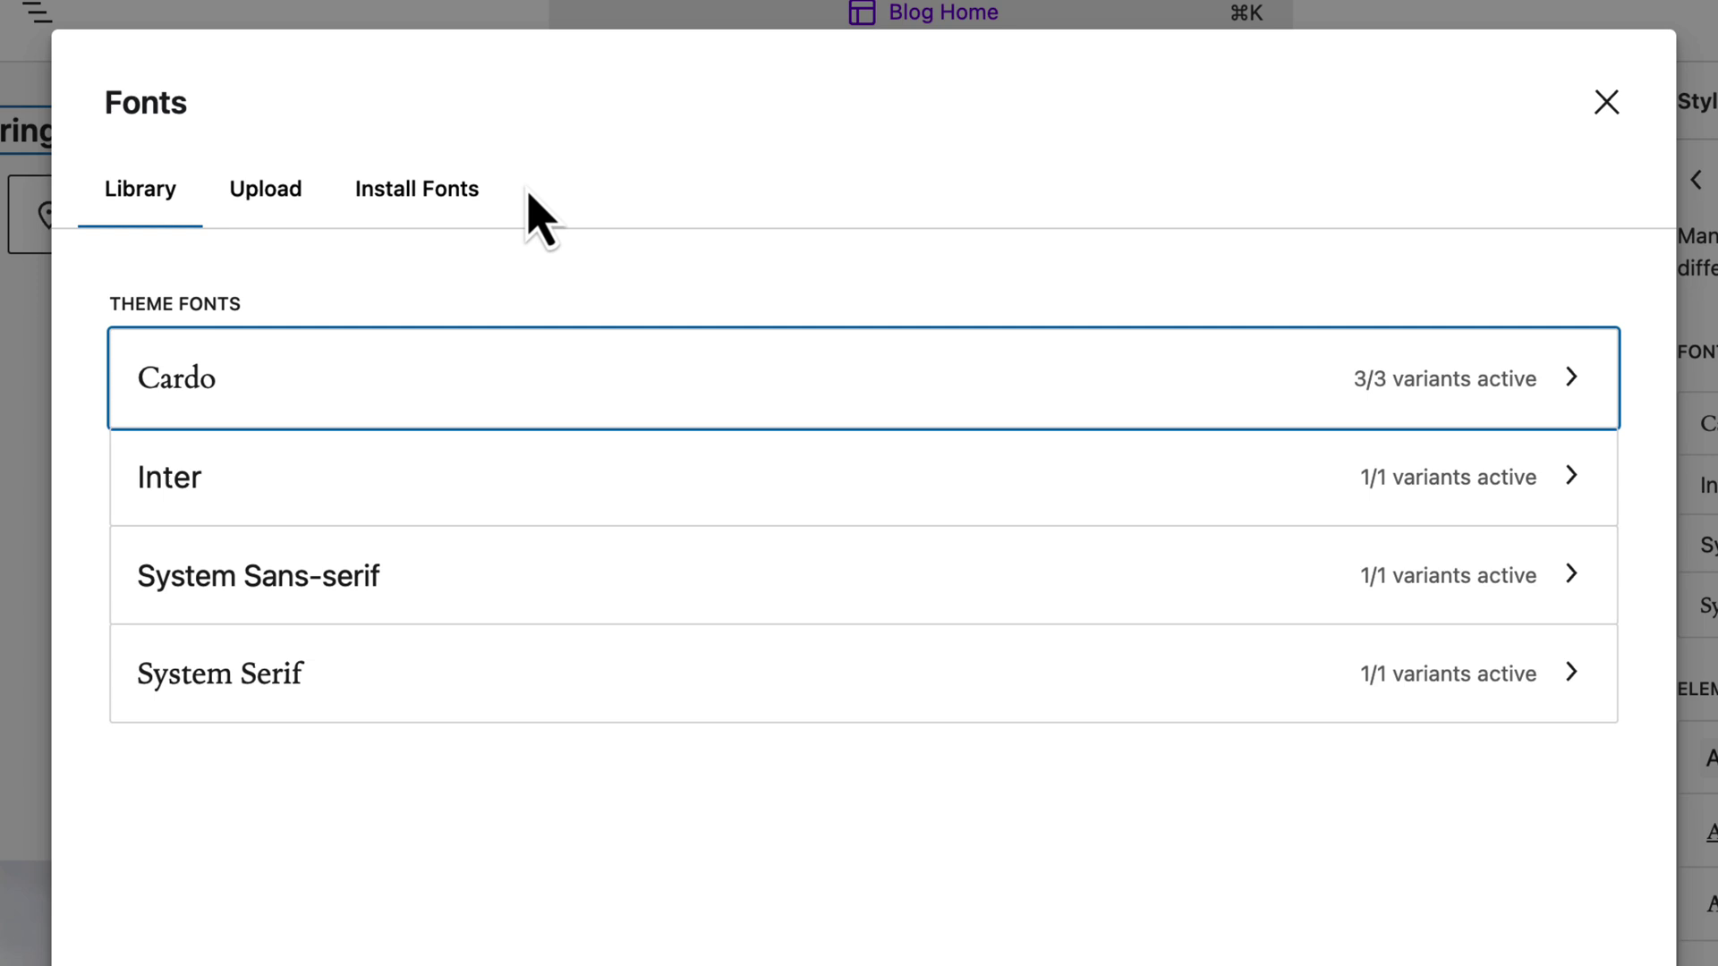
# - Allow Google Fonts access under Install Fonts, loading the 228-page catalogue starting with ABeeZee
pyautogui.click(427, 201)
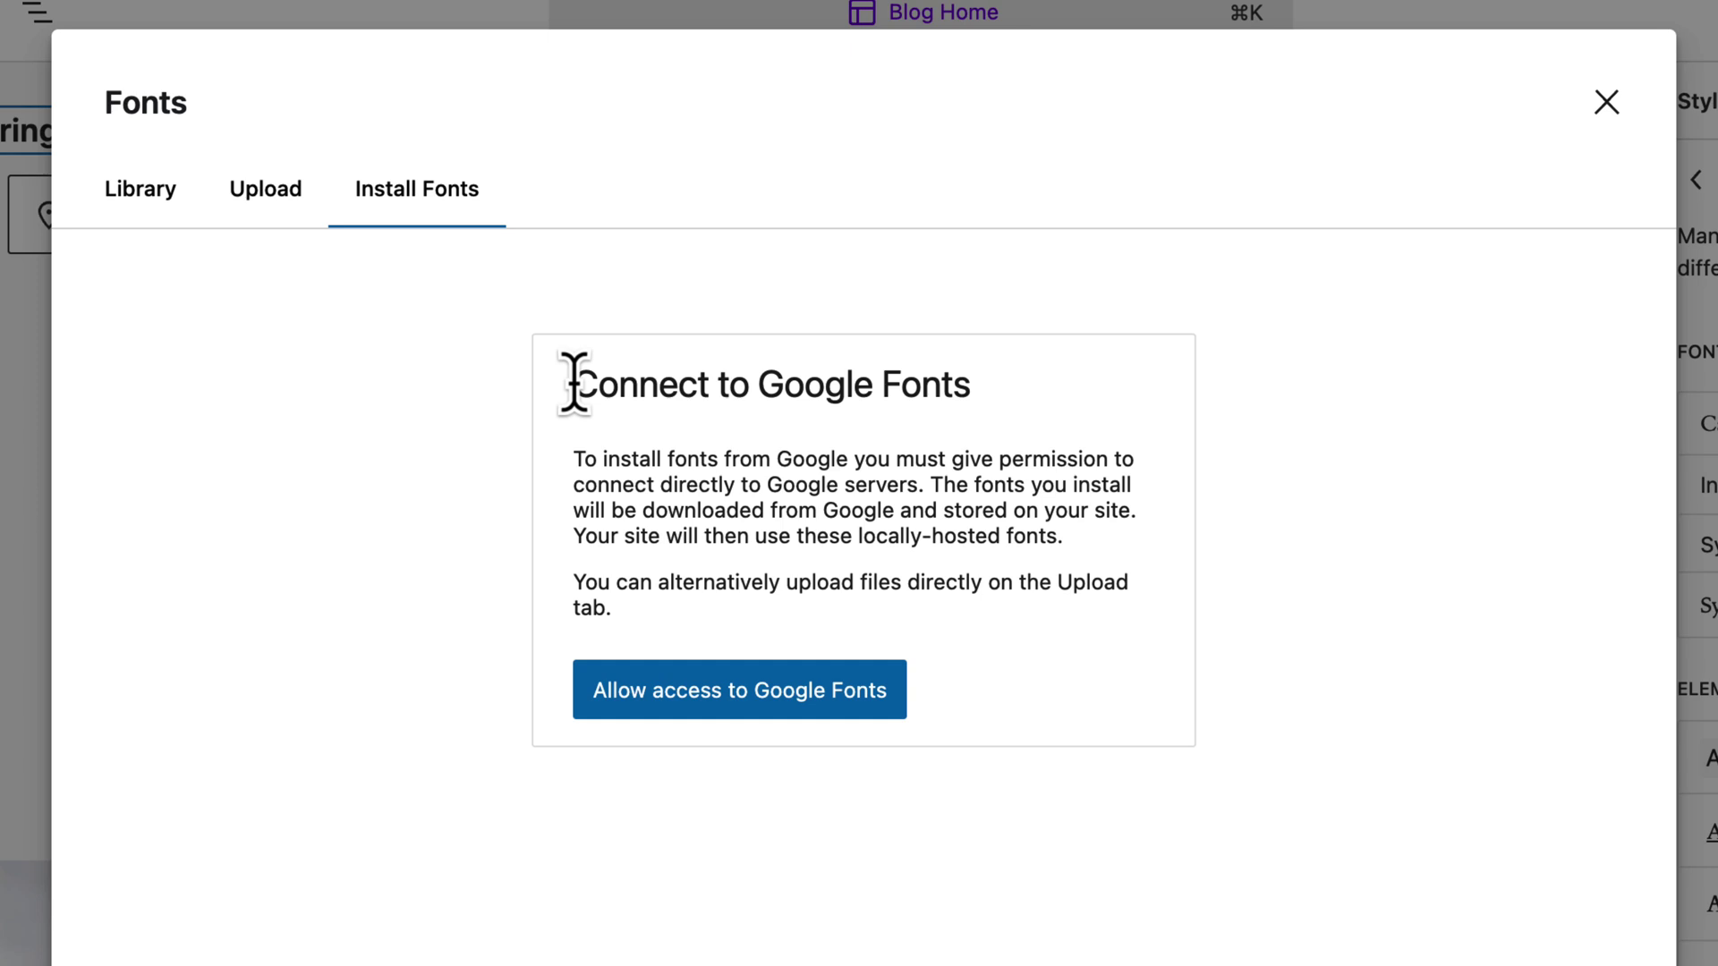
pyautogui.moveTo(573, 384); pyautogui.dragTo(968, 387)
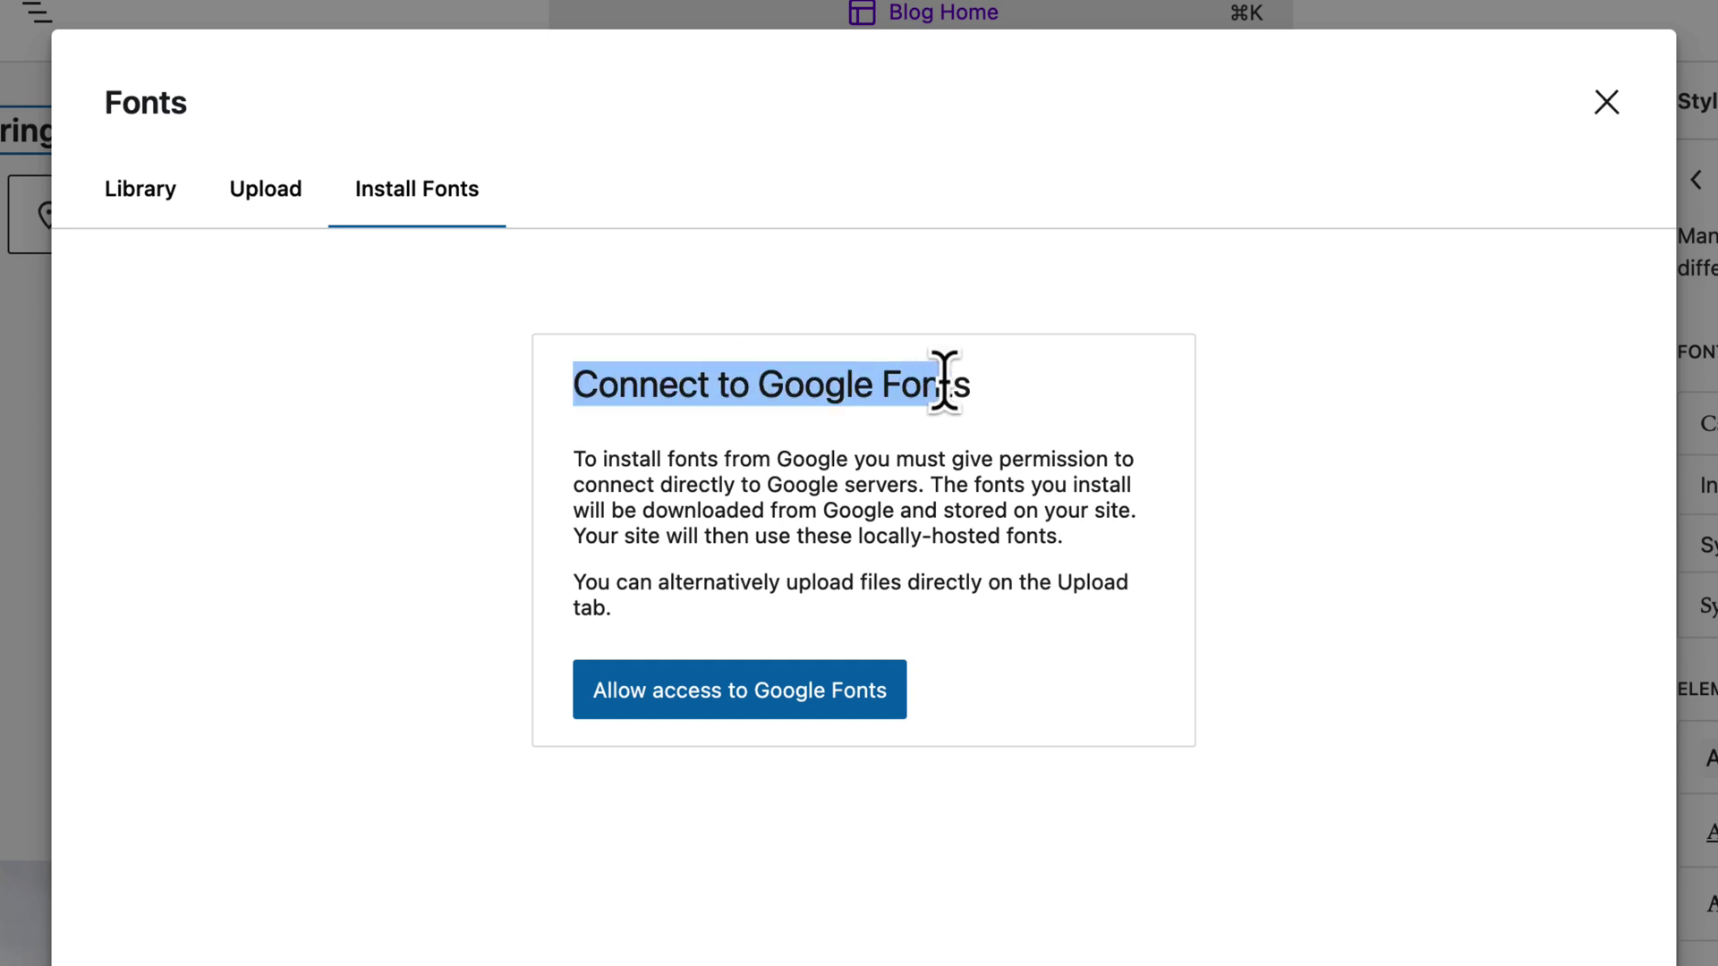
pyautogui.click(993, 414)
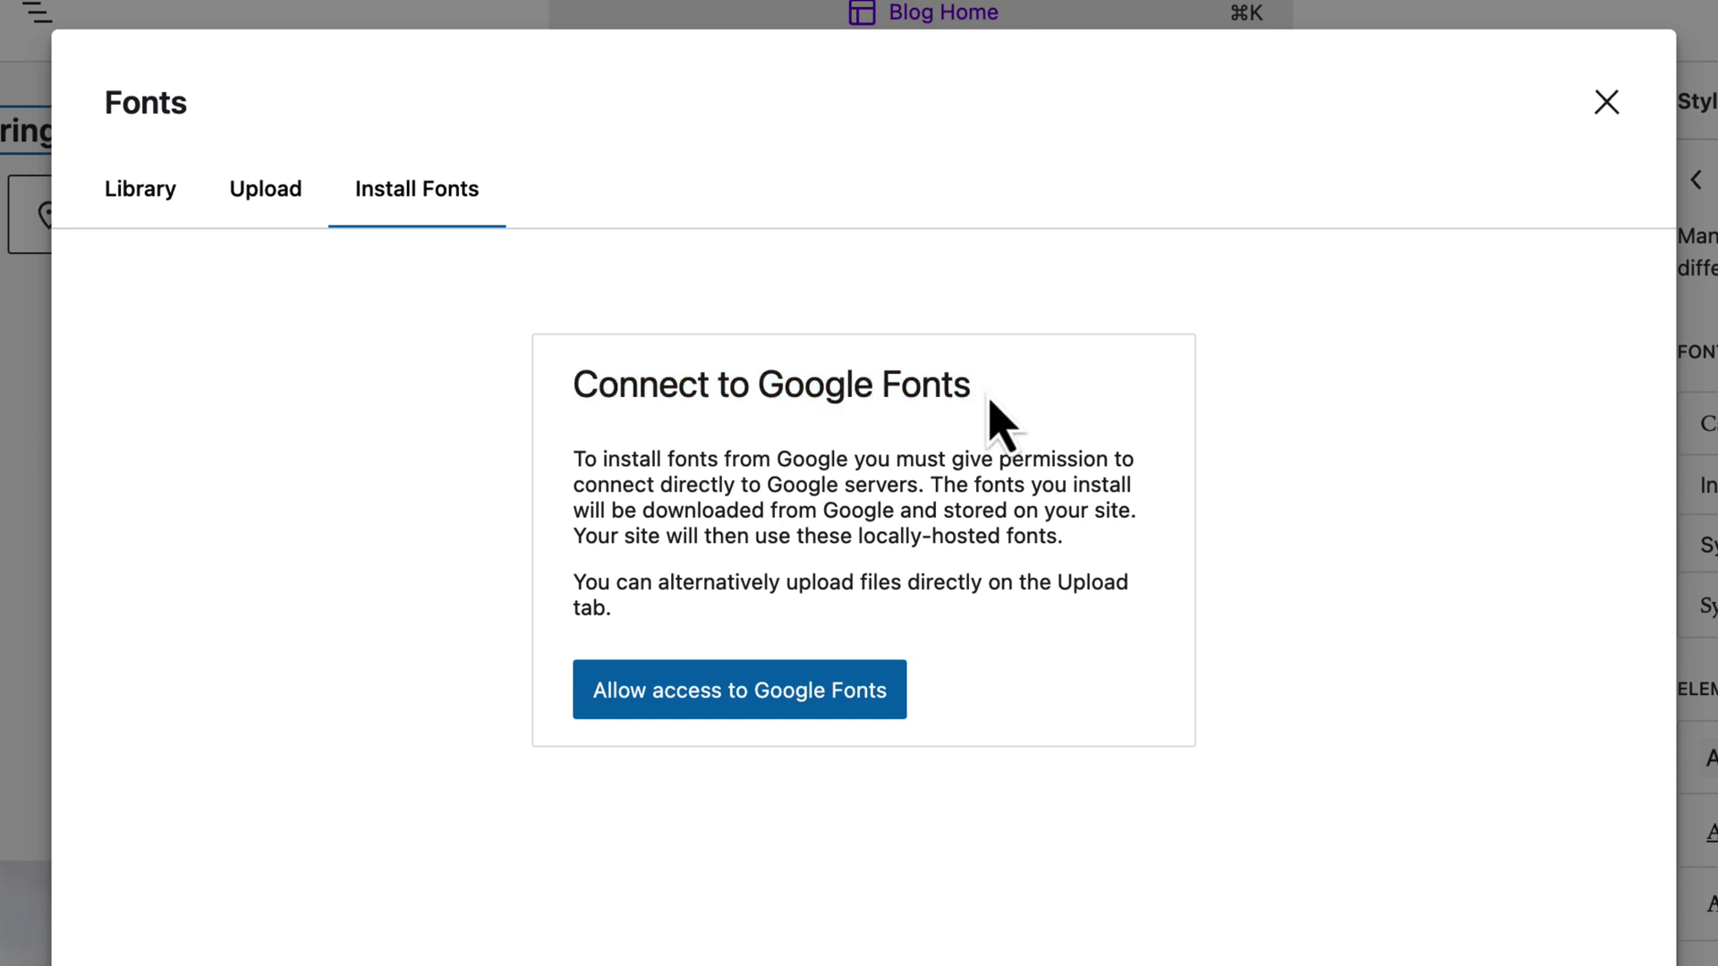
pyautogui.click(692, 695)
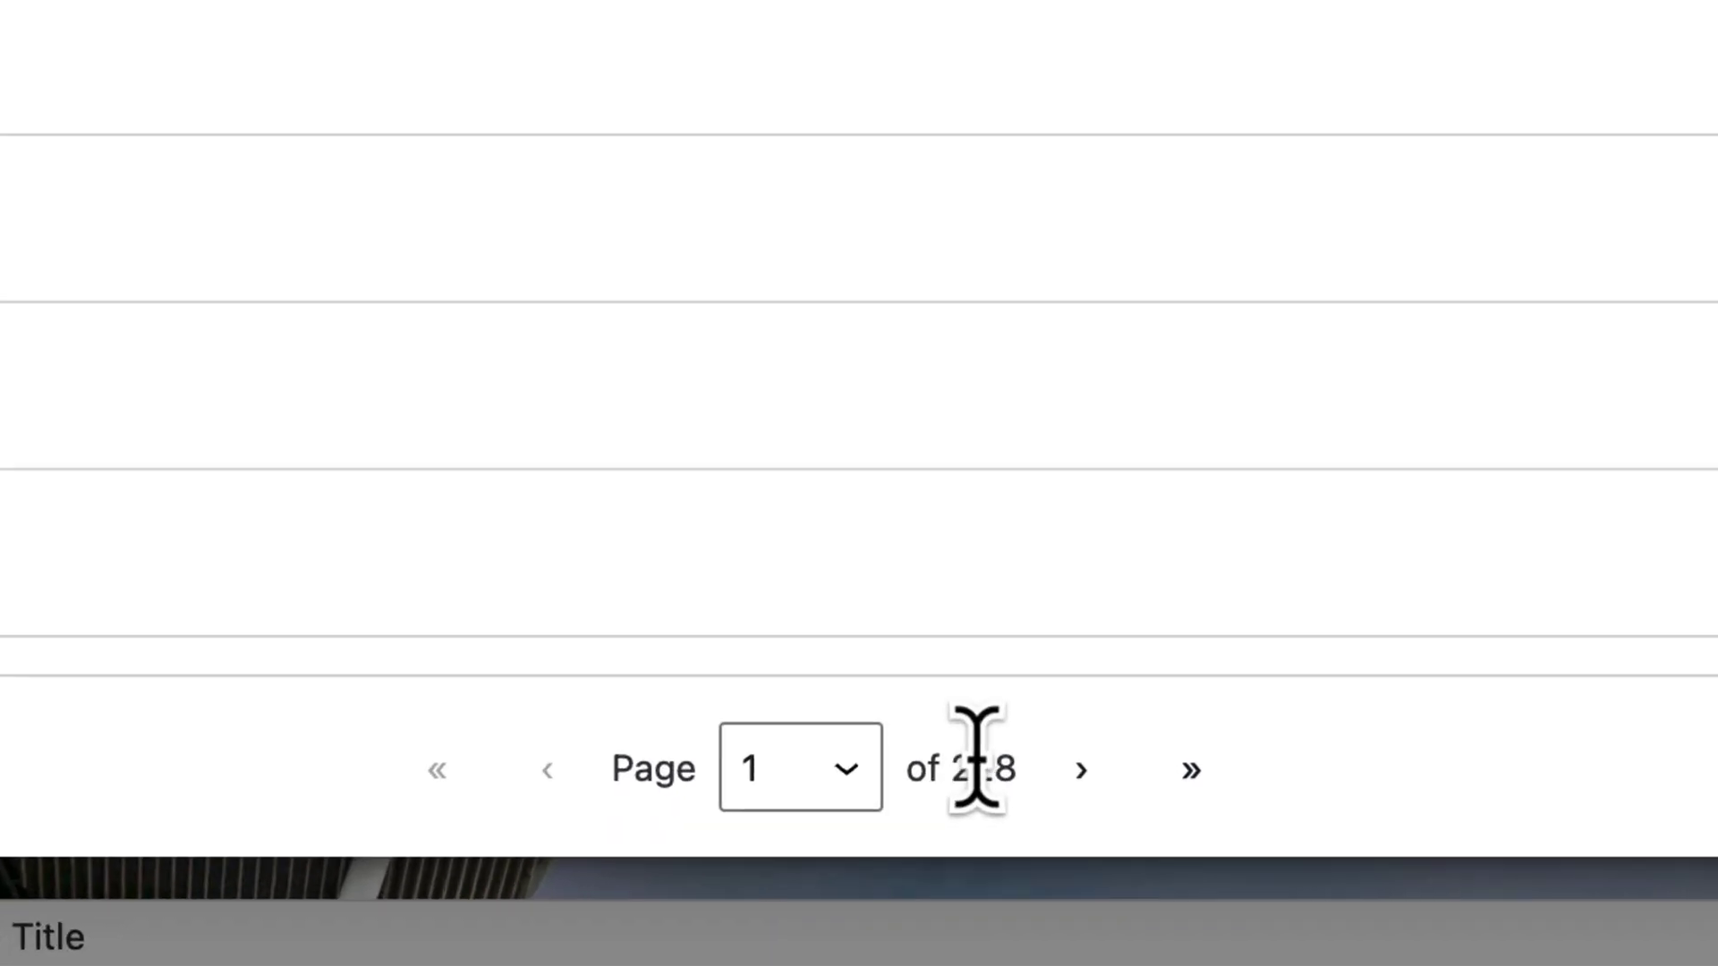
# - Install the ADLaM Display 400 normal variant and return to the Library of installed fonts
pyautogui.moveTo(916, 892); pyautogui.dragTo(928, 910)
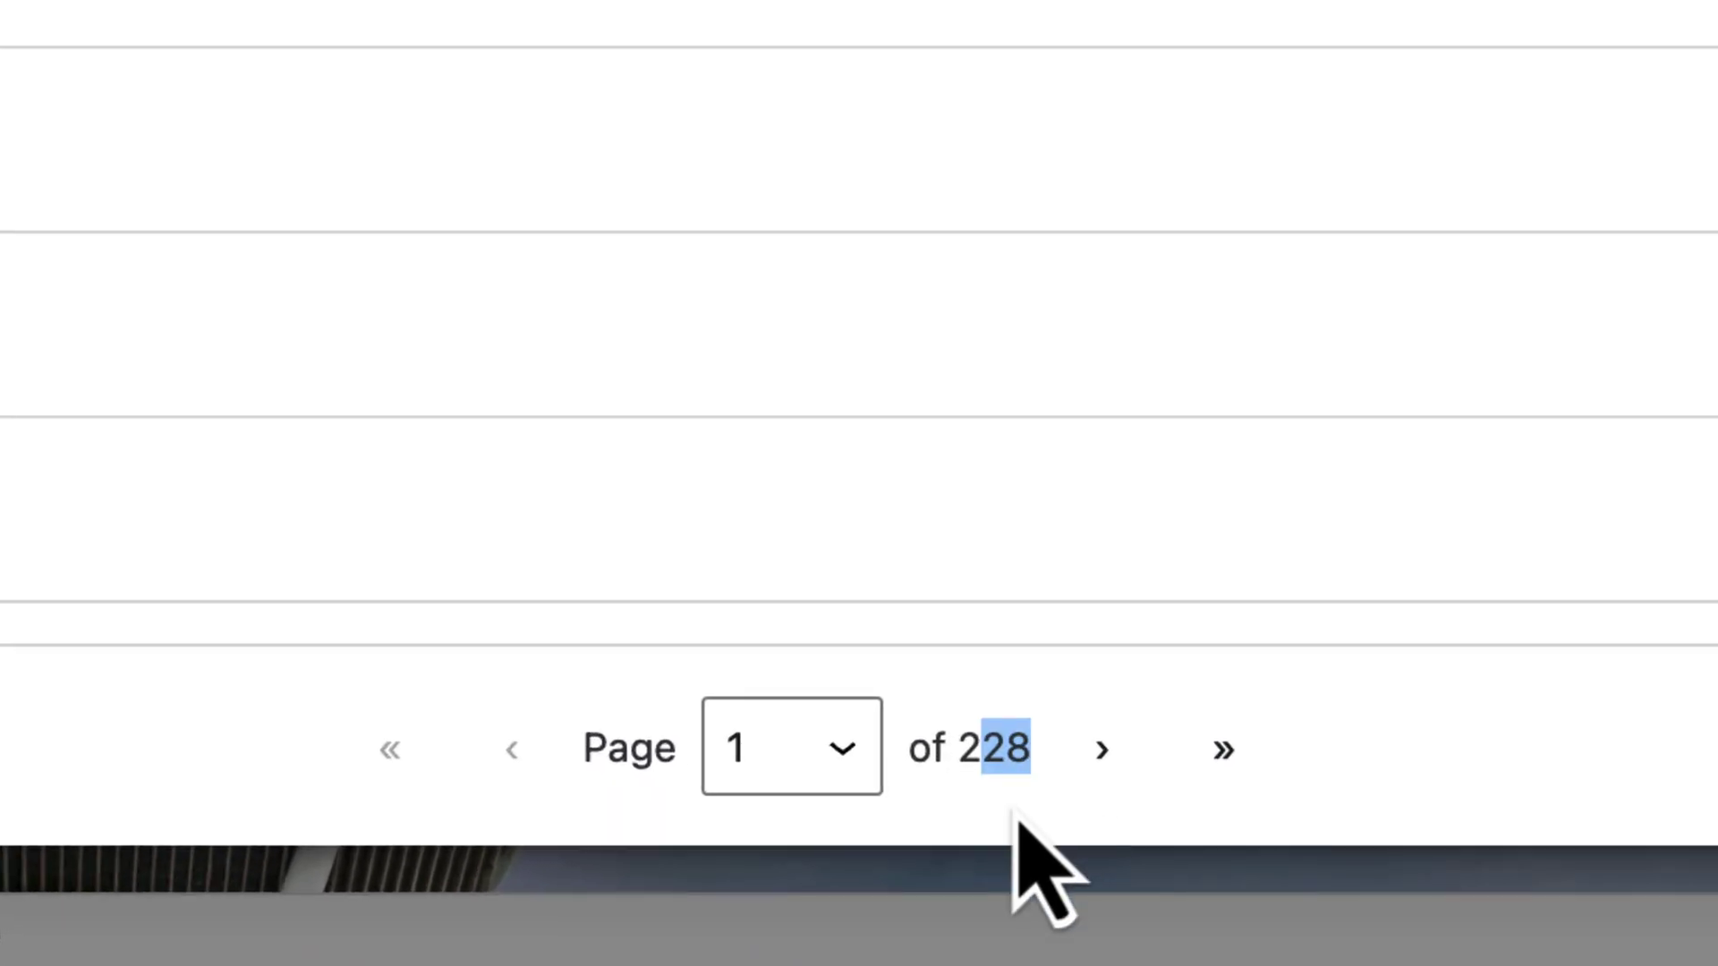
pyautogui.moveTo(967, 750); pyautogui.dragTo(1024, 747)
pyautogui.click(1084, 805)
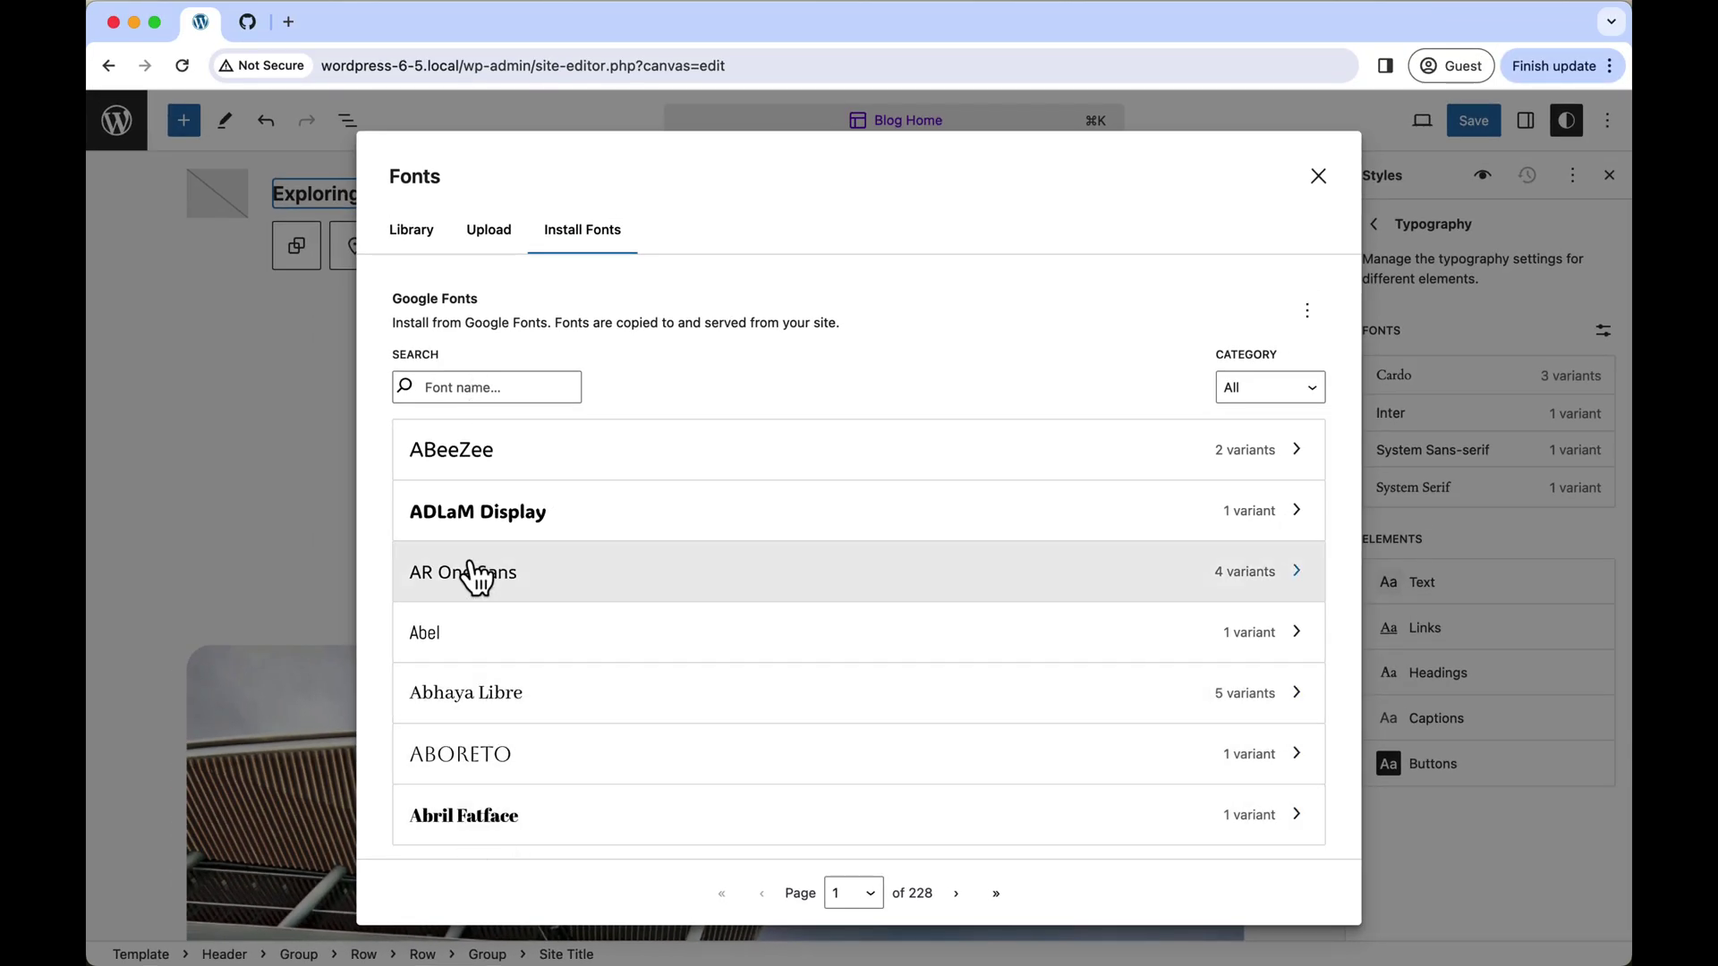
pyautogui.click(521, 513)
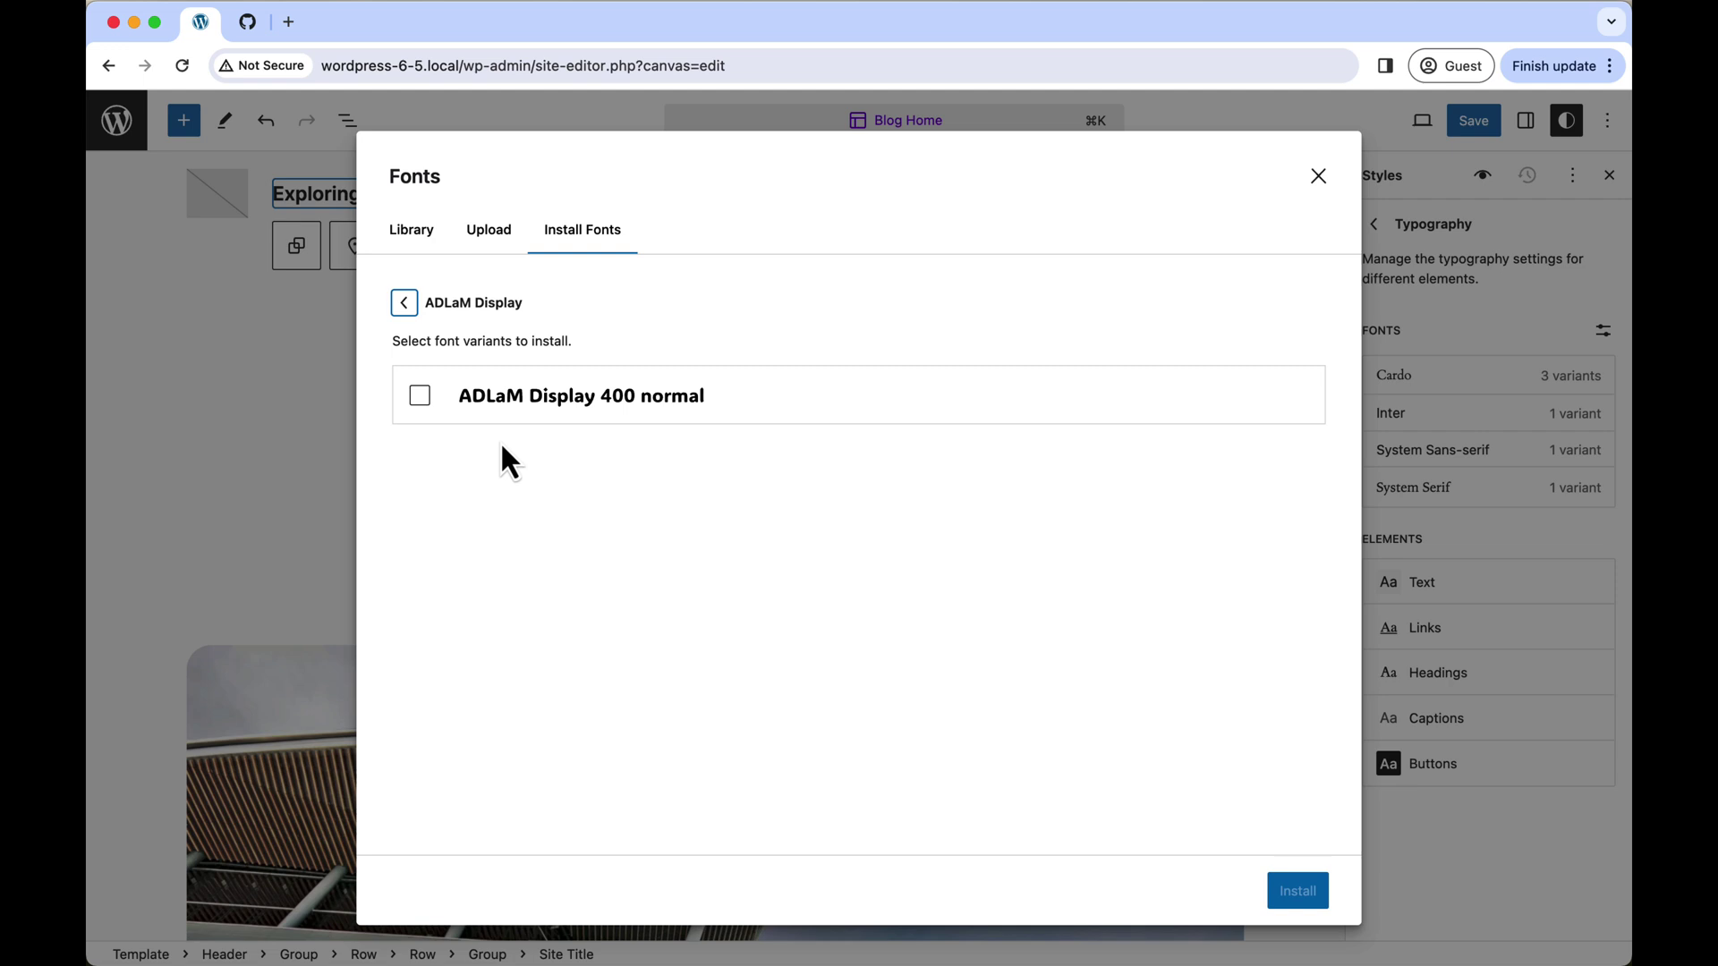
pyautogui.click(420, 397)
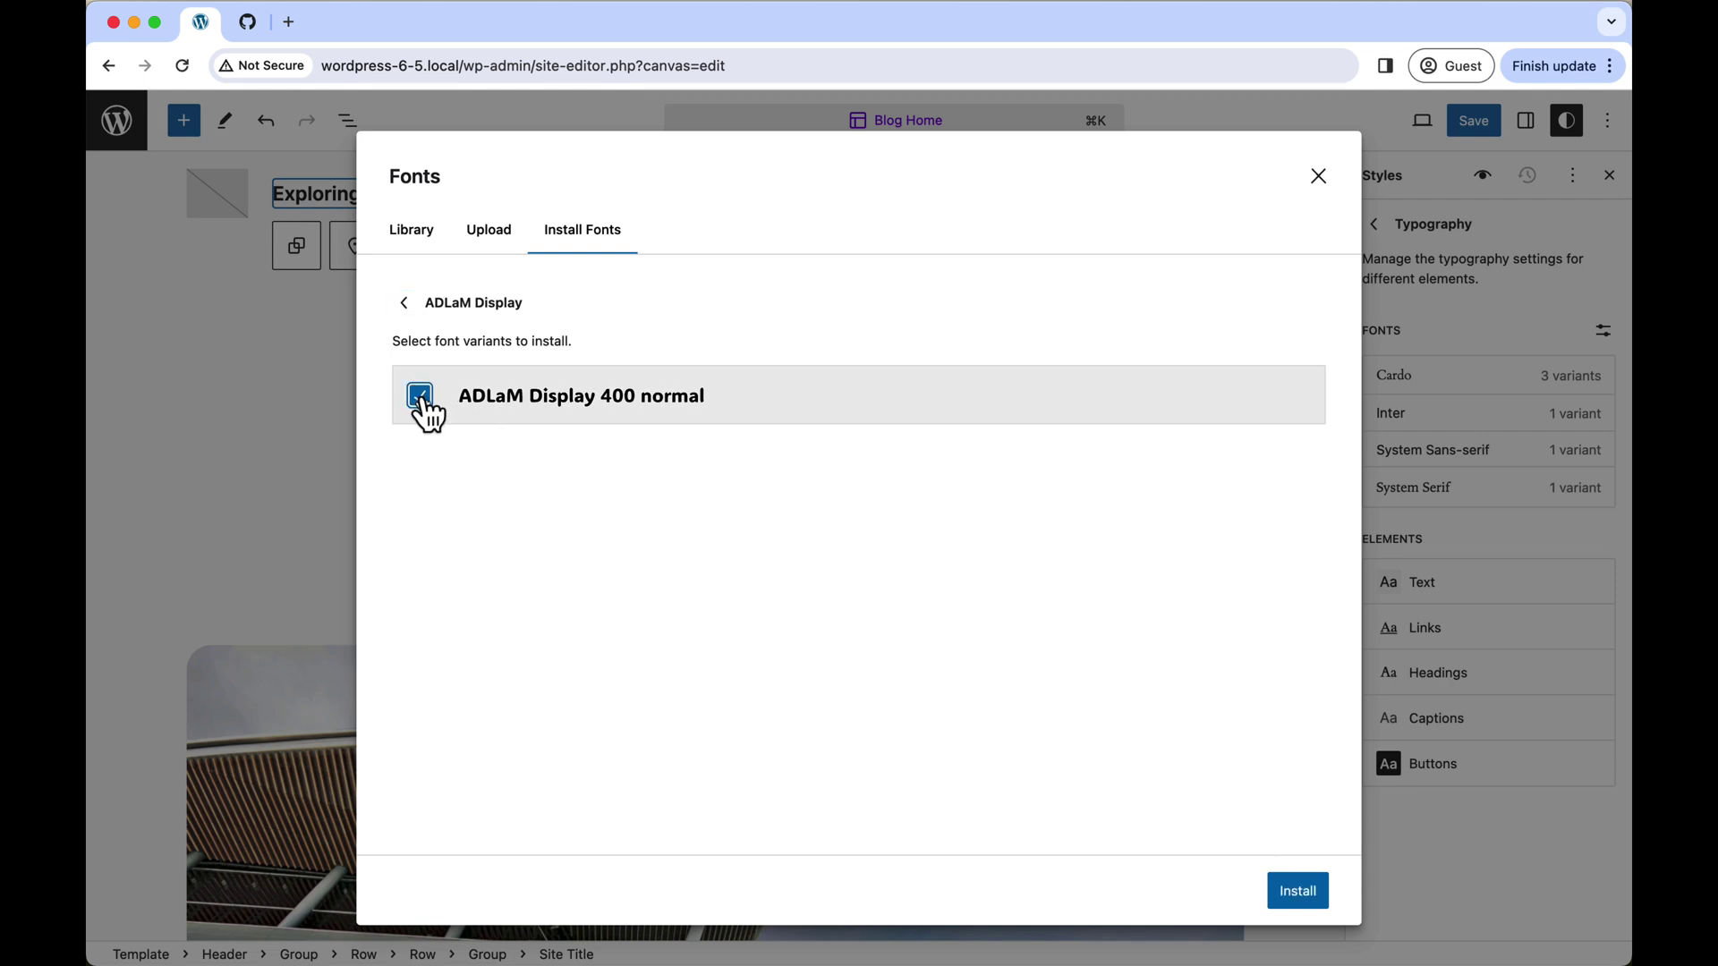
pyautogui.click(1292, 894)
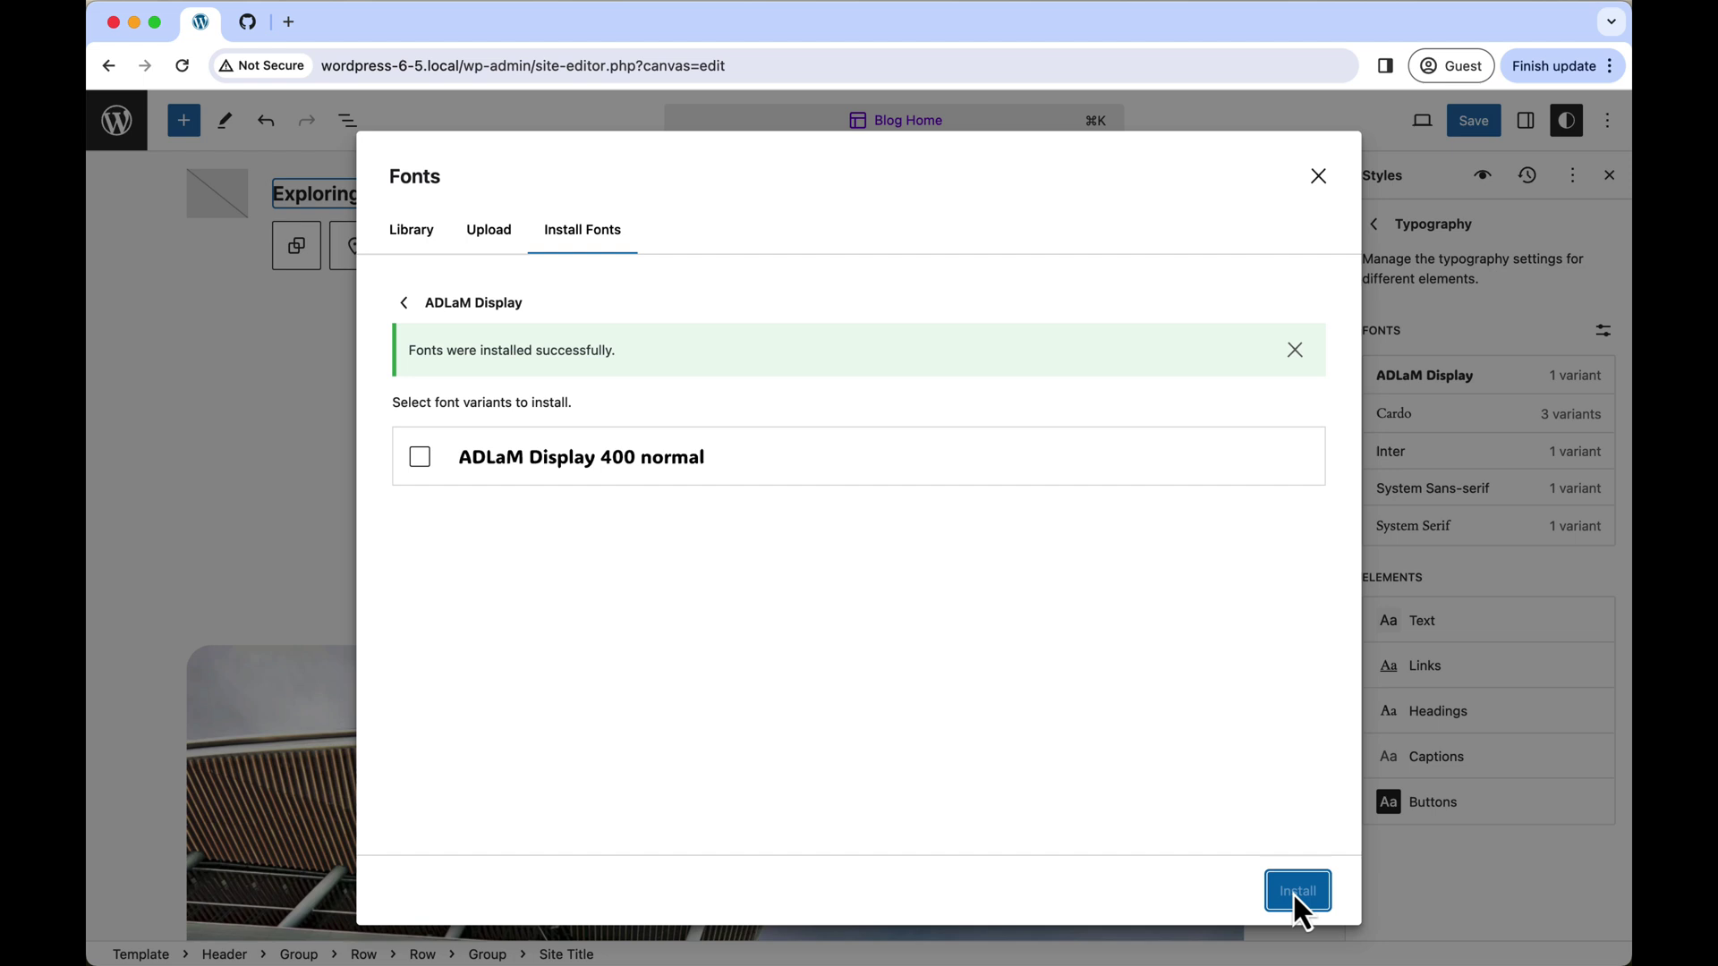
pyautogui.click(410, 237)
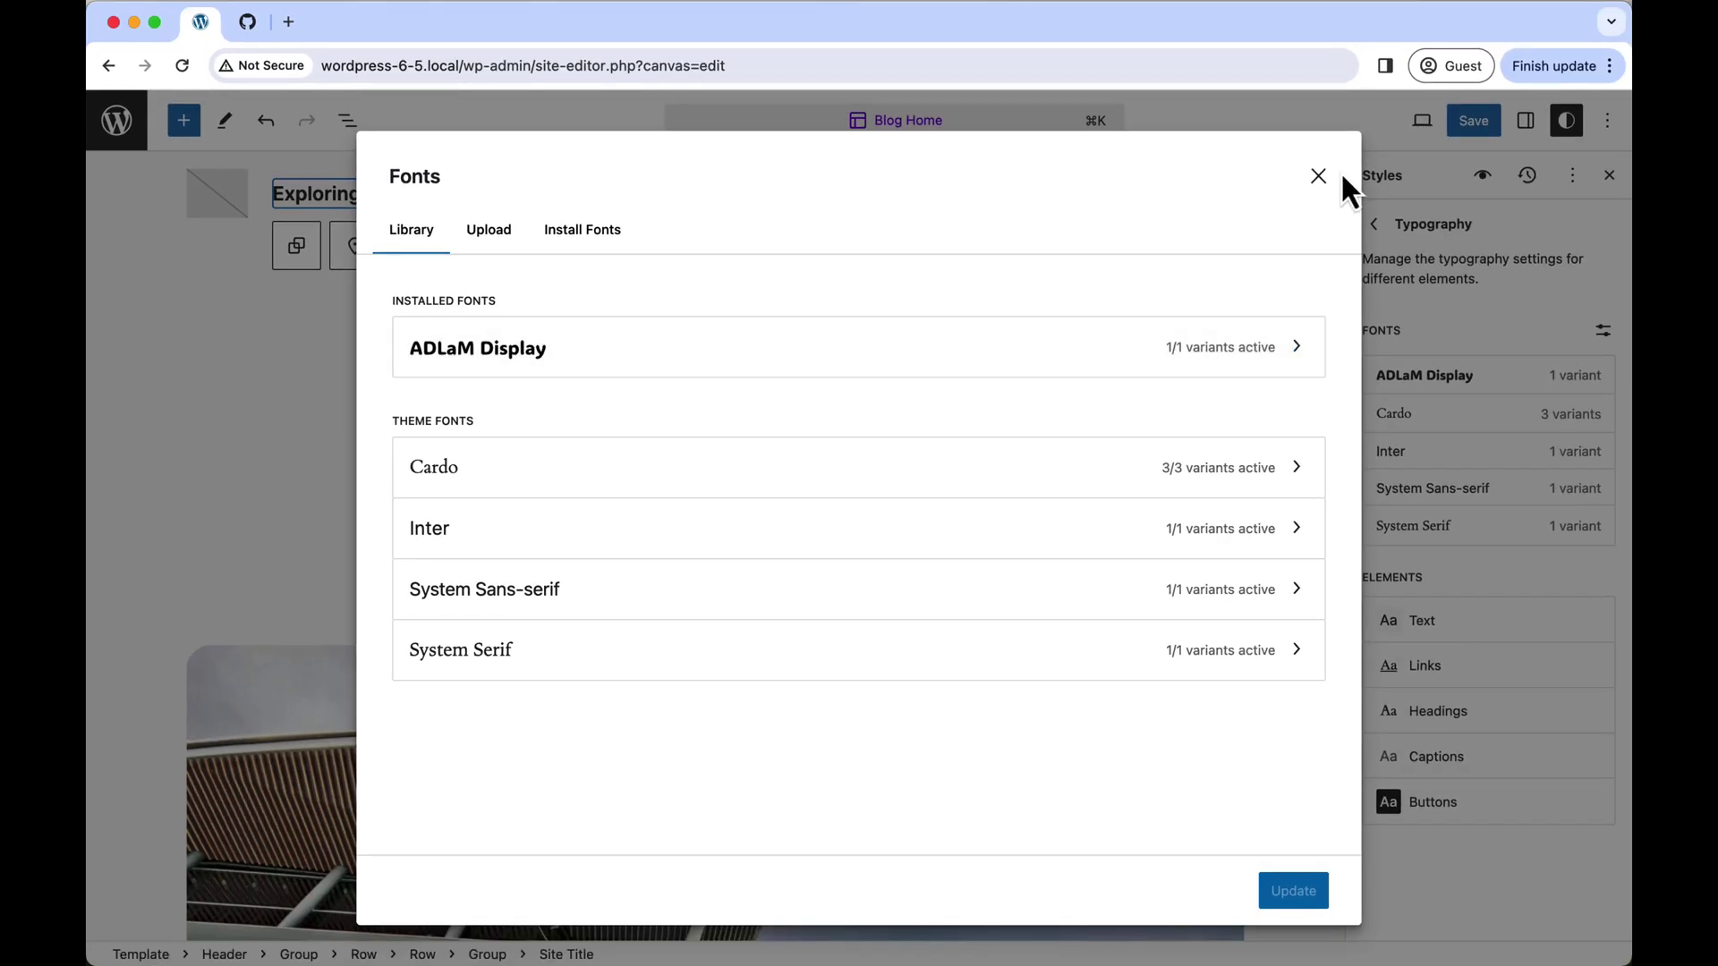
# - Close the font library and set the Headings font to ADLaM Display
pyautogui.click(1318, 178)
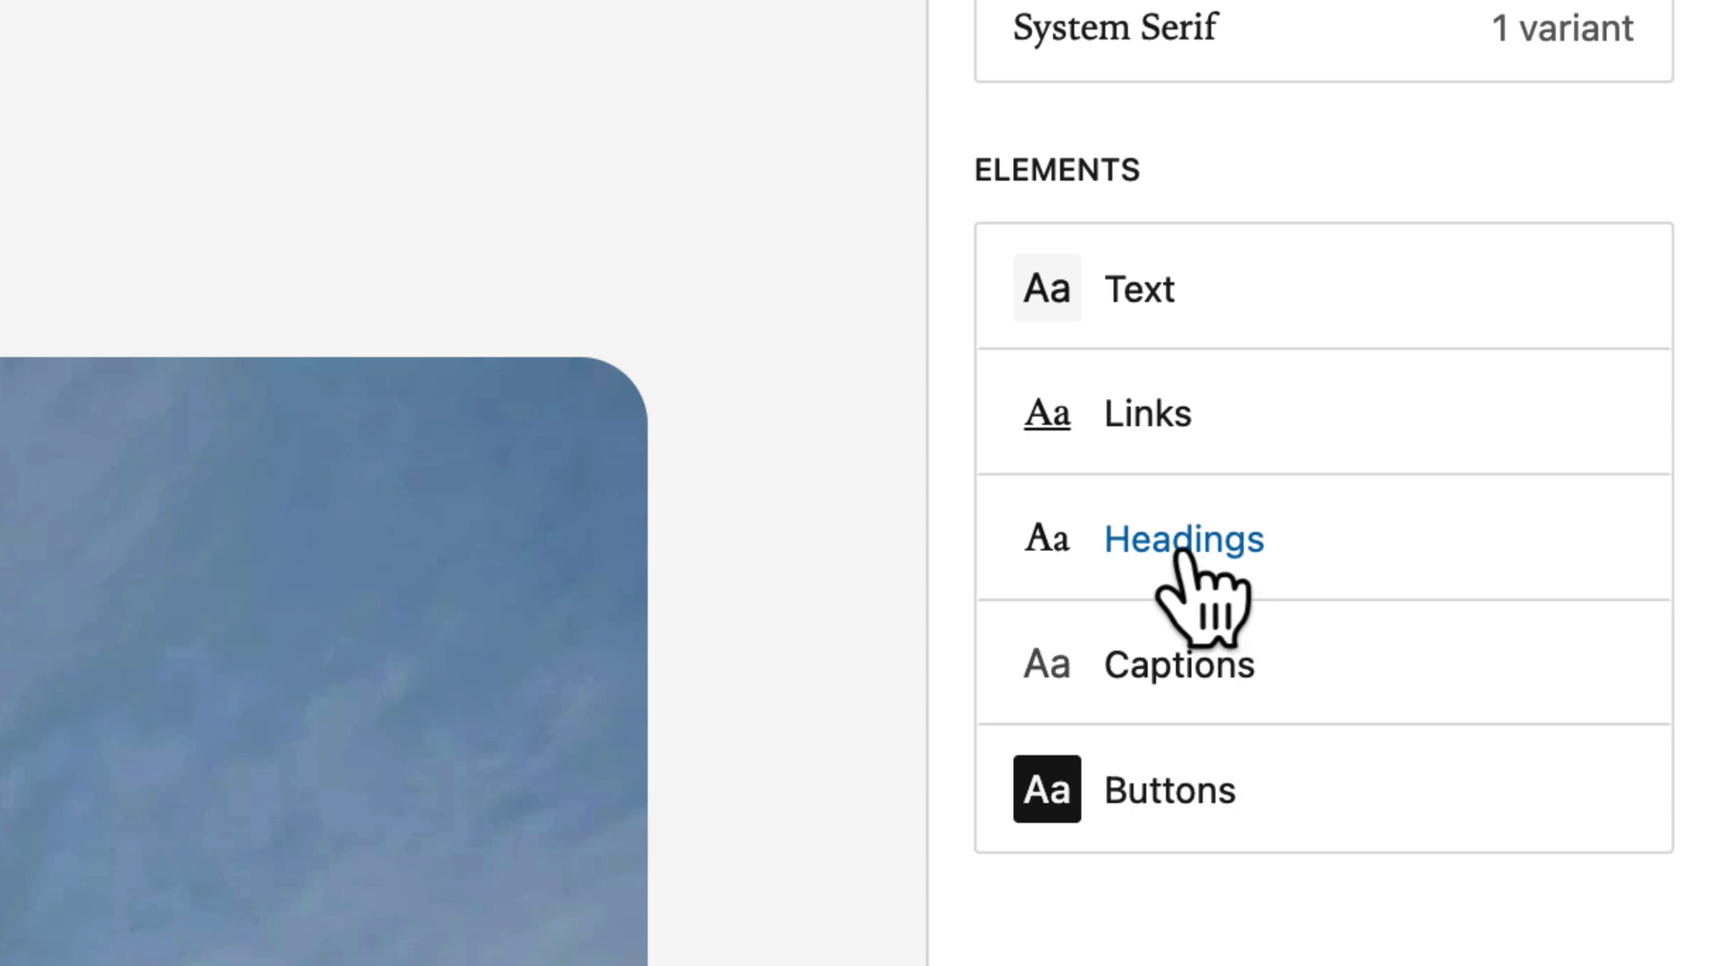
pyautogui.click(1181, 550)
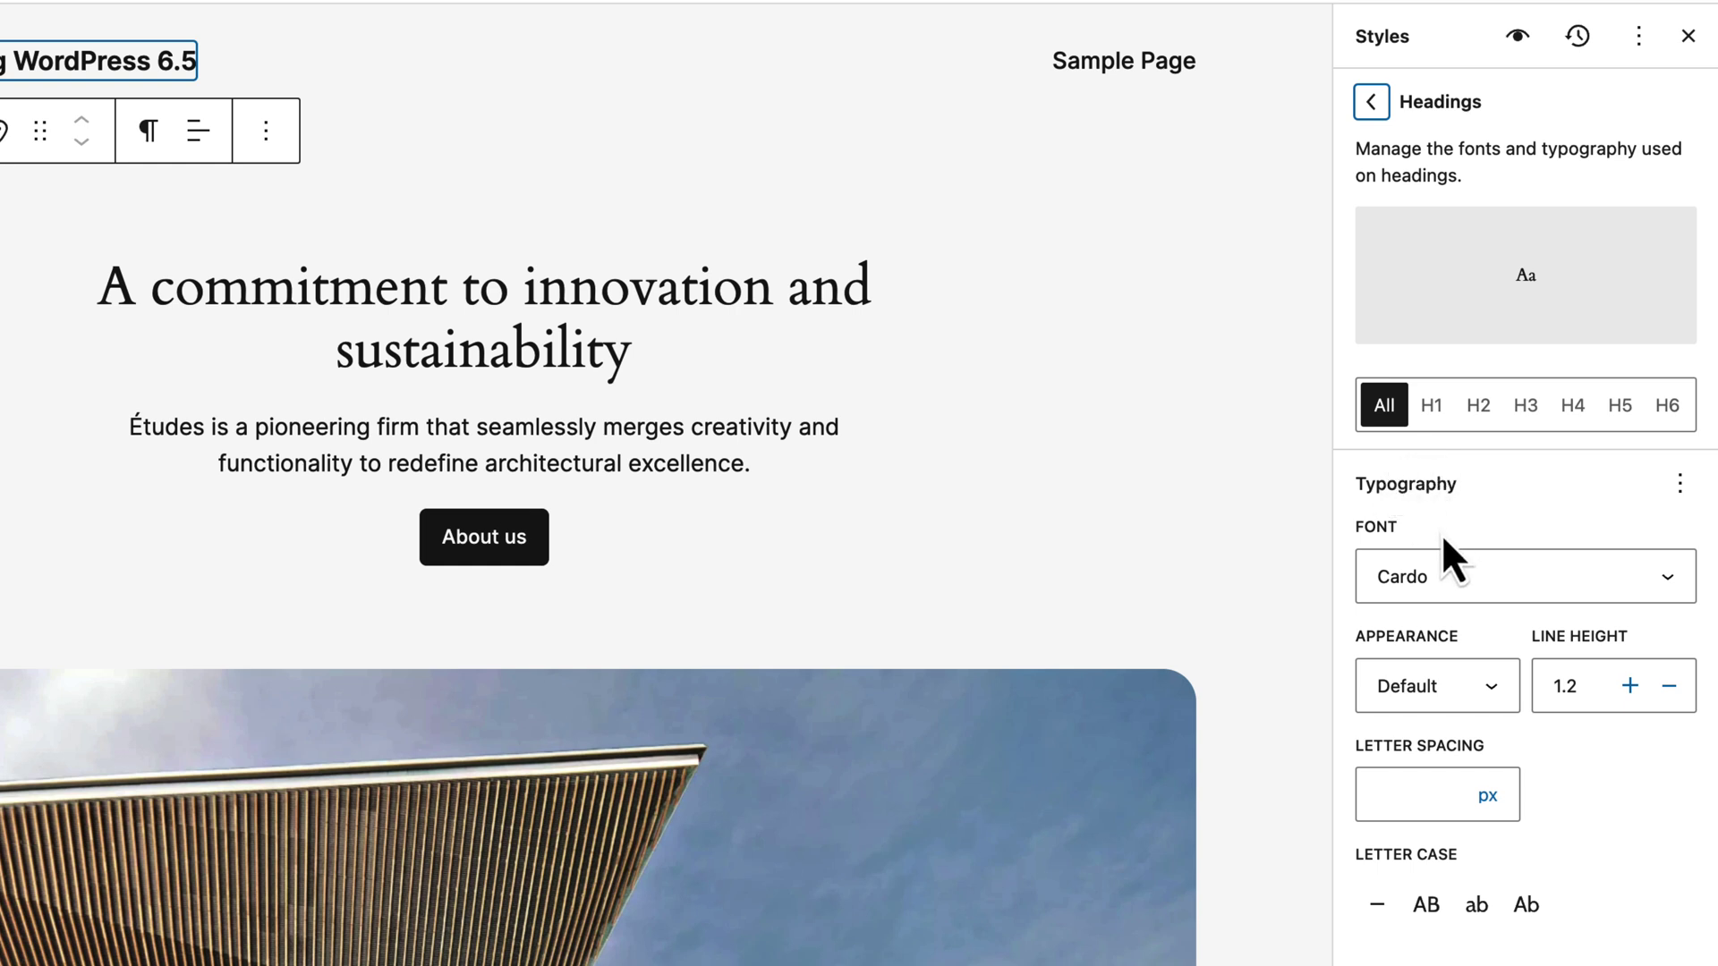
pyautogui.click(1449, 600)
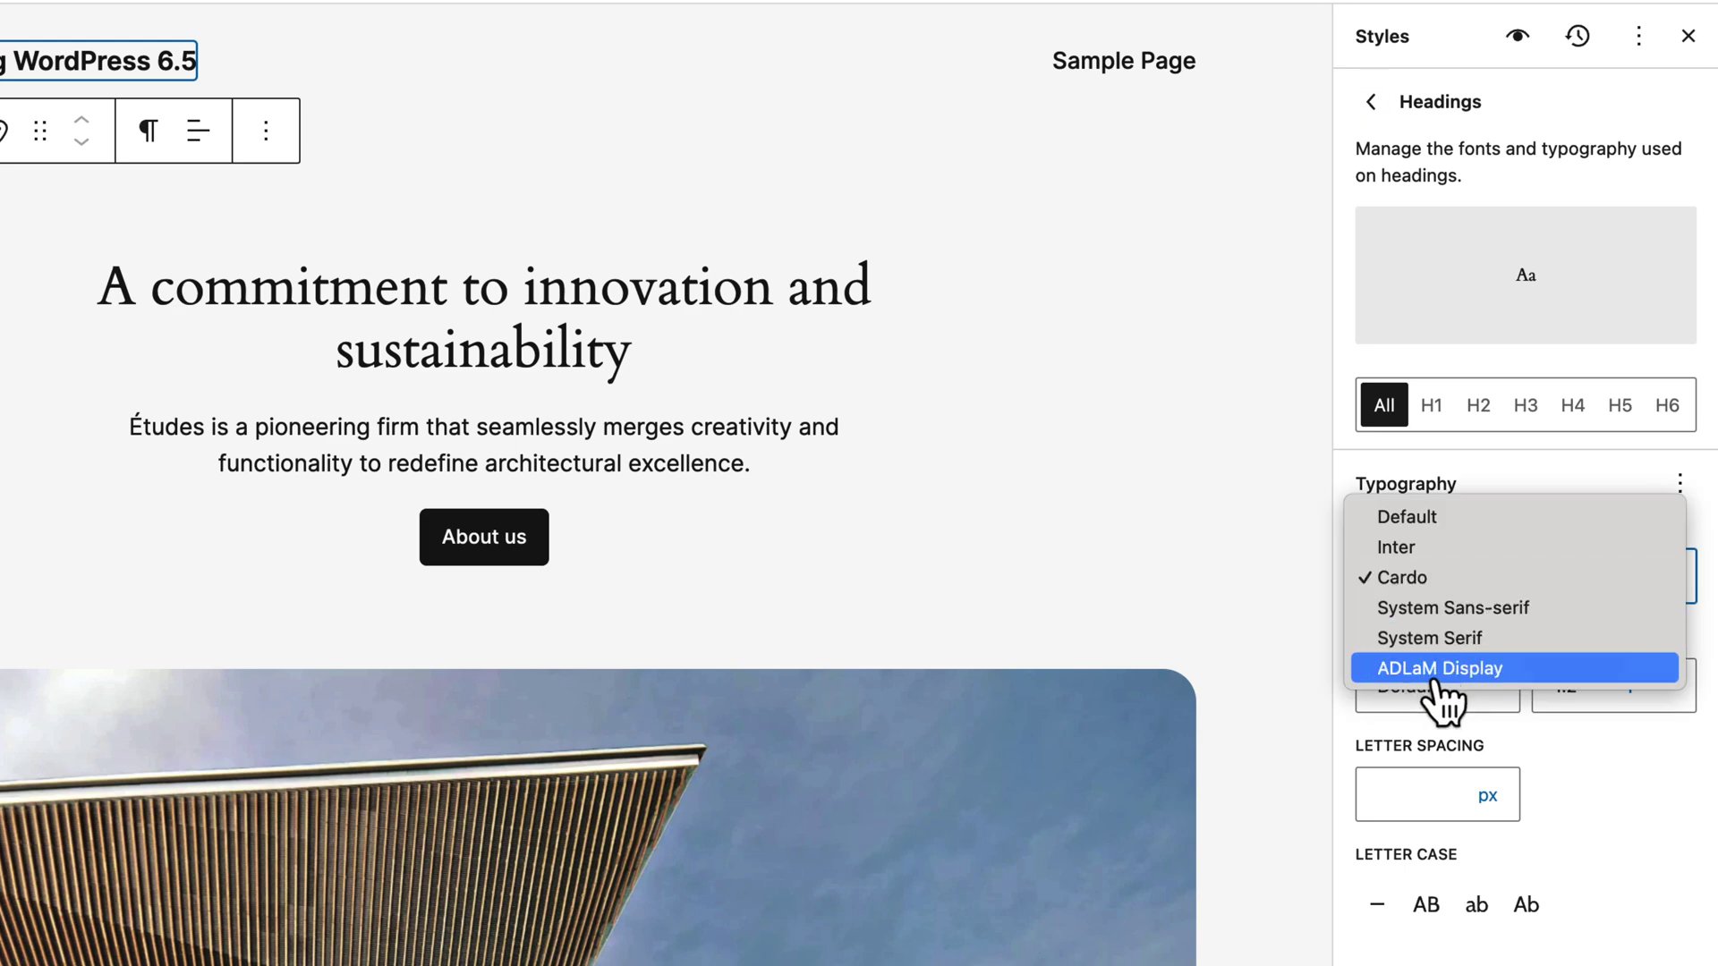
pyautogui.click(1436, 671)
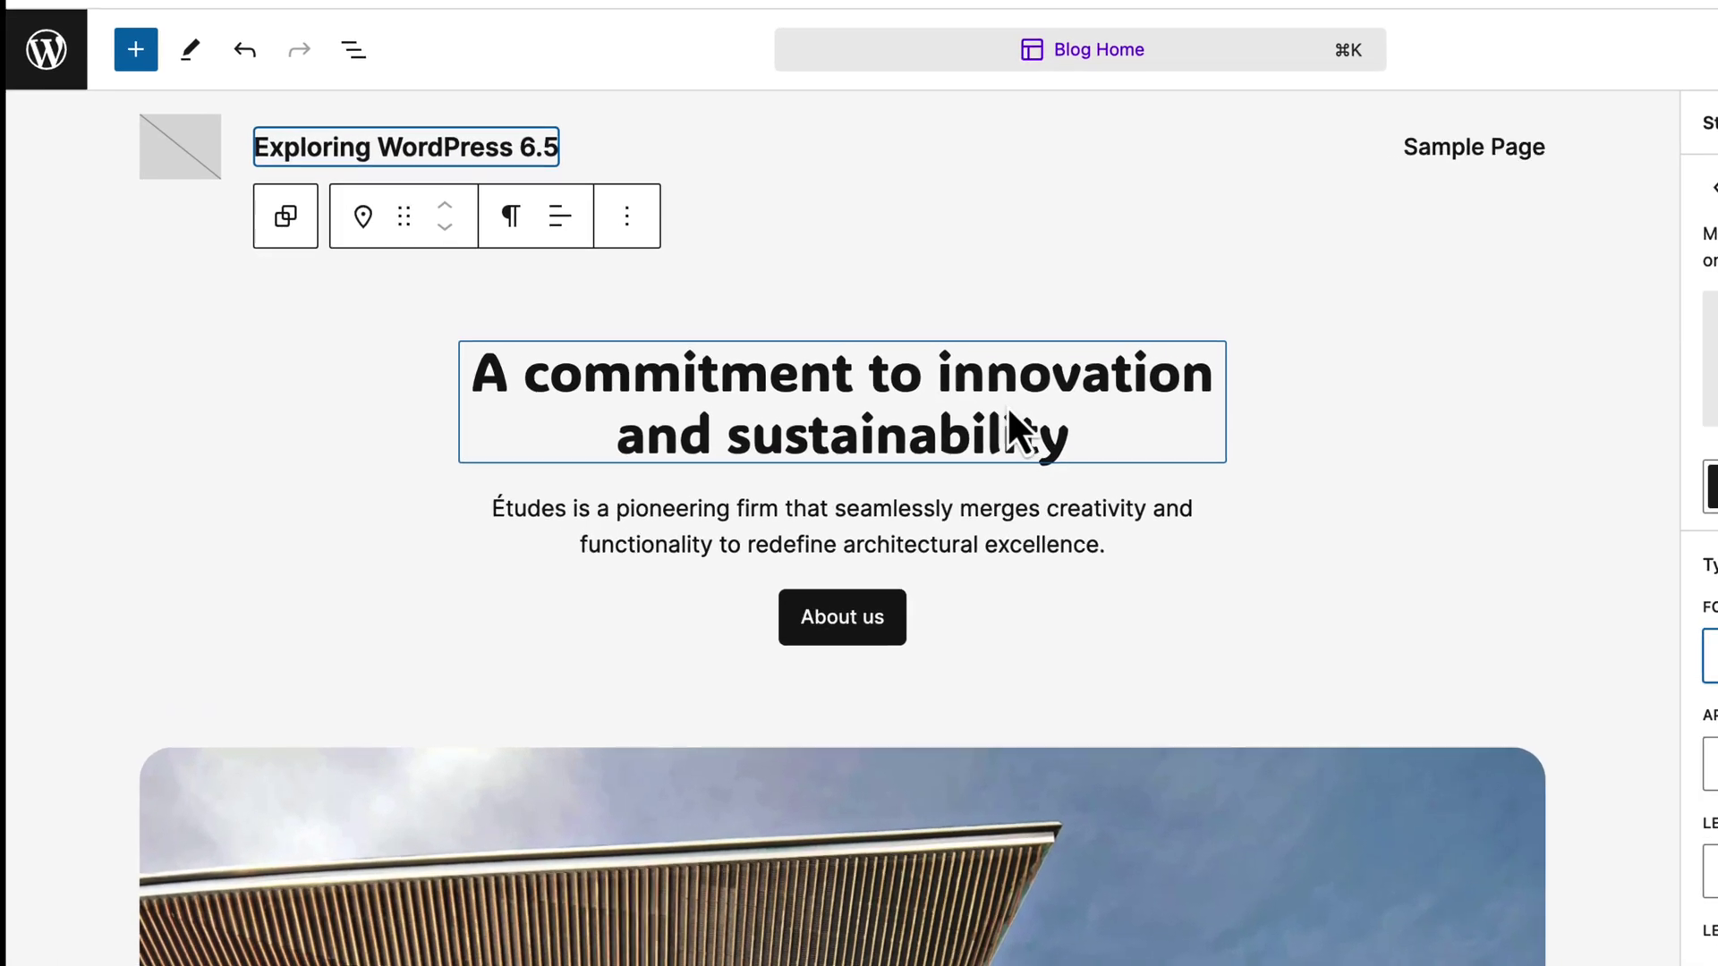
pyautogui.scroll(-2, 1109, 620)
pyautogui.scroll(-5, 1109, 622)
pyautogui.scroll(-3, 1107, 621)
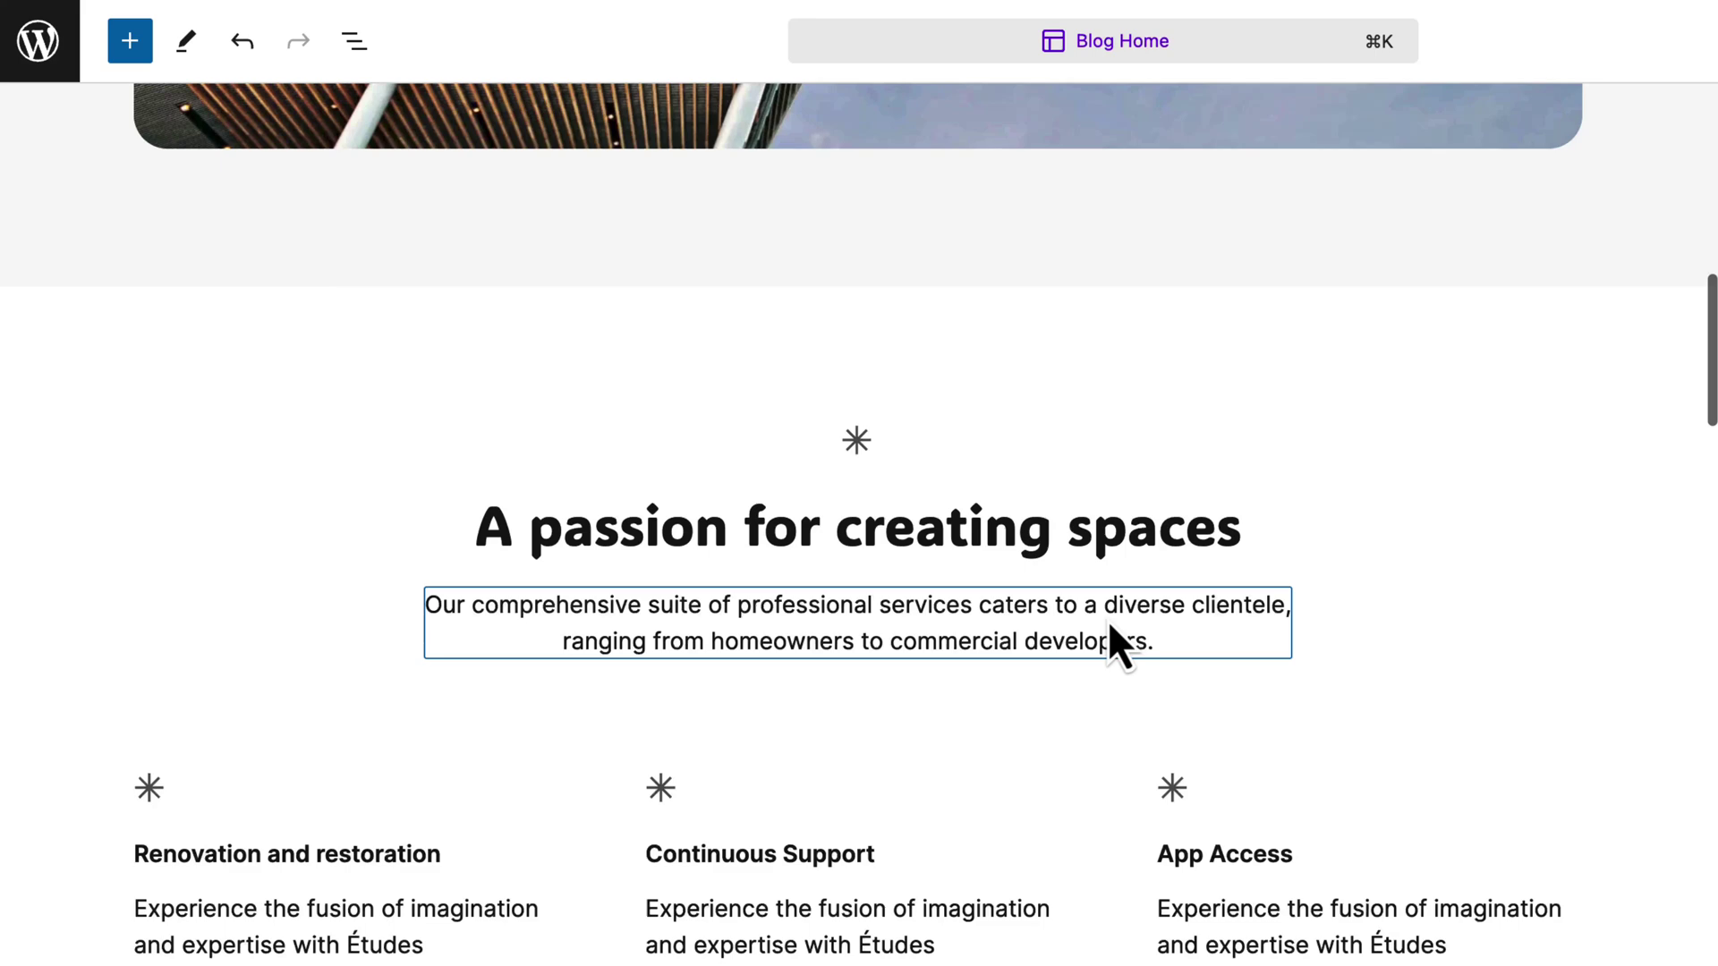
pyautogui.scroll(-1, 1108, 621)
pyautogui.scroll(-2, 1103, 619)
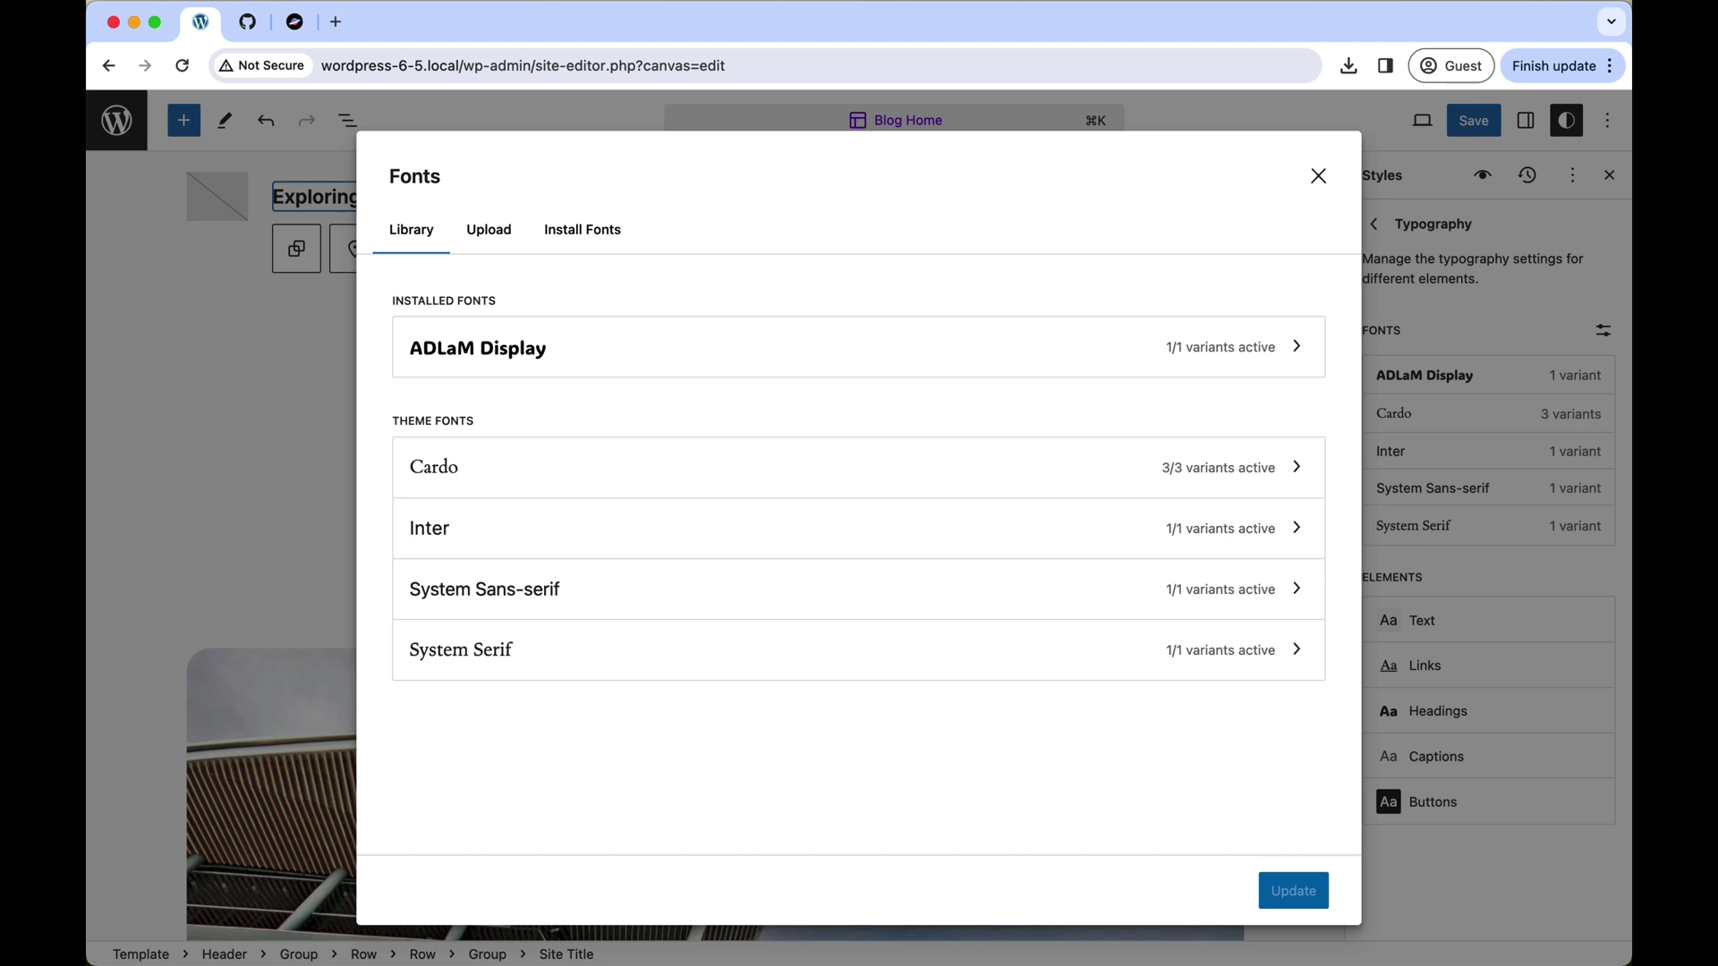
# - Show the Fonts dialog's Upload area accepting .ttf, .otf, .woff and .woff2 files
pyautogui.click(492, 244)
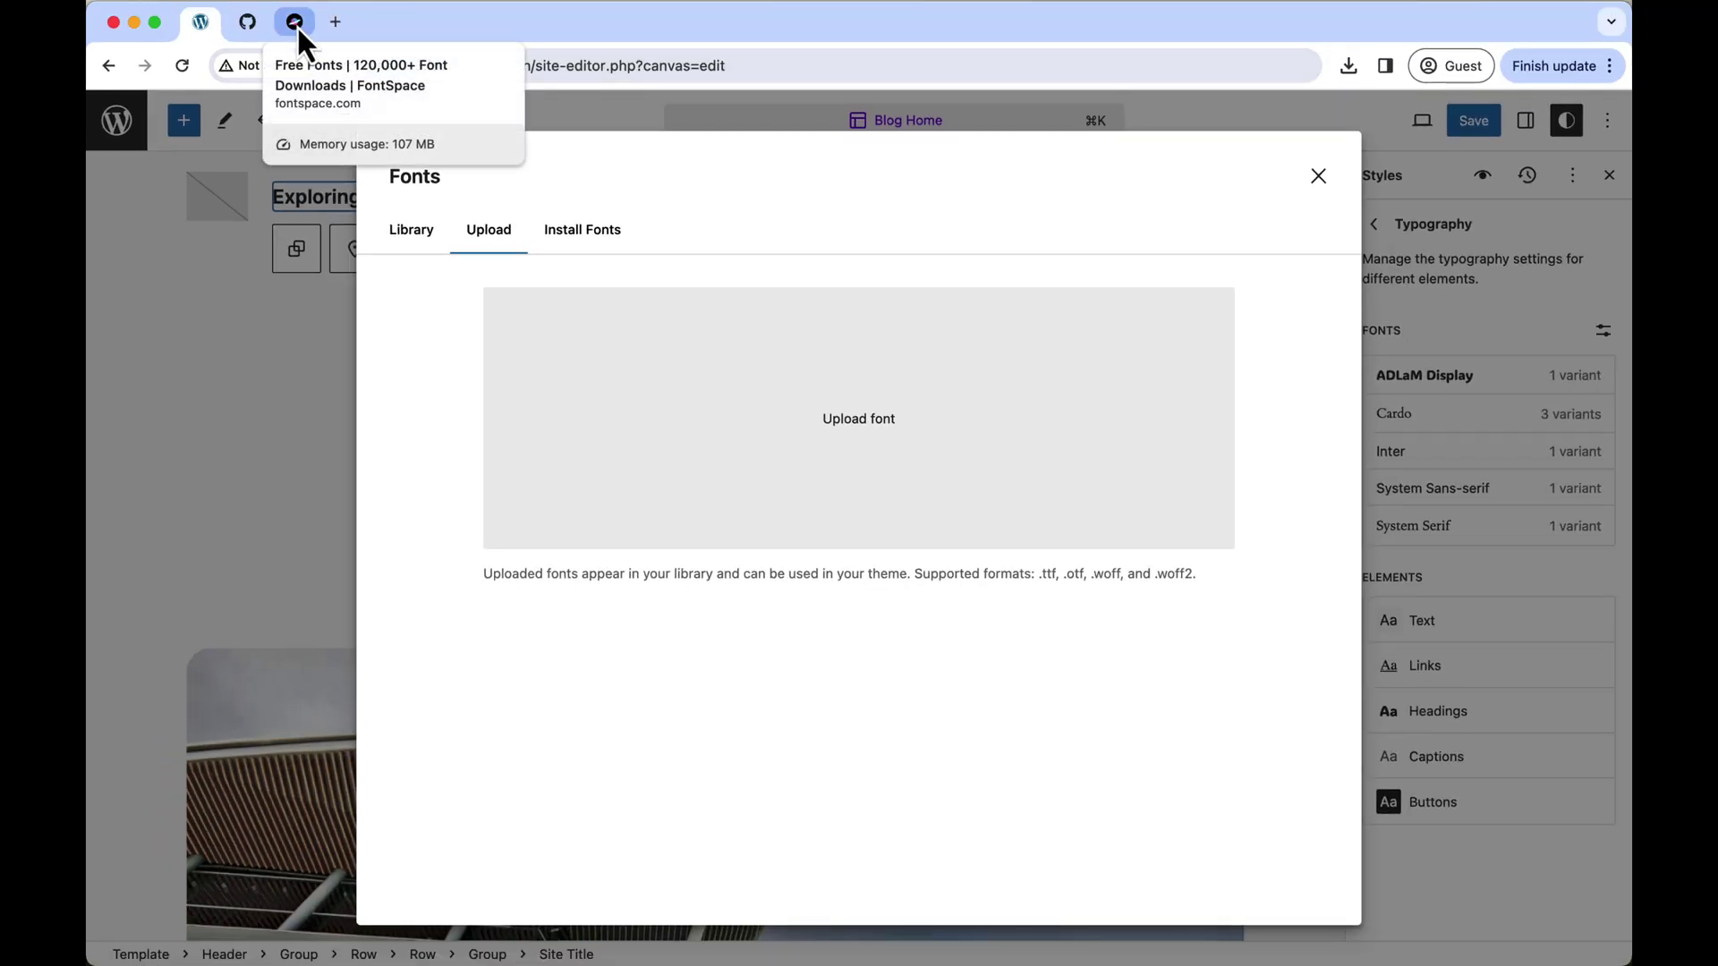
# - Go to the FontSpace browser tab listing Danger Night, Katerlin and Night Pumpkind
pyautogui.click(297, 26)
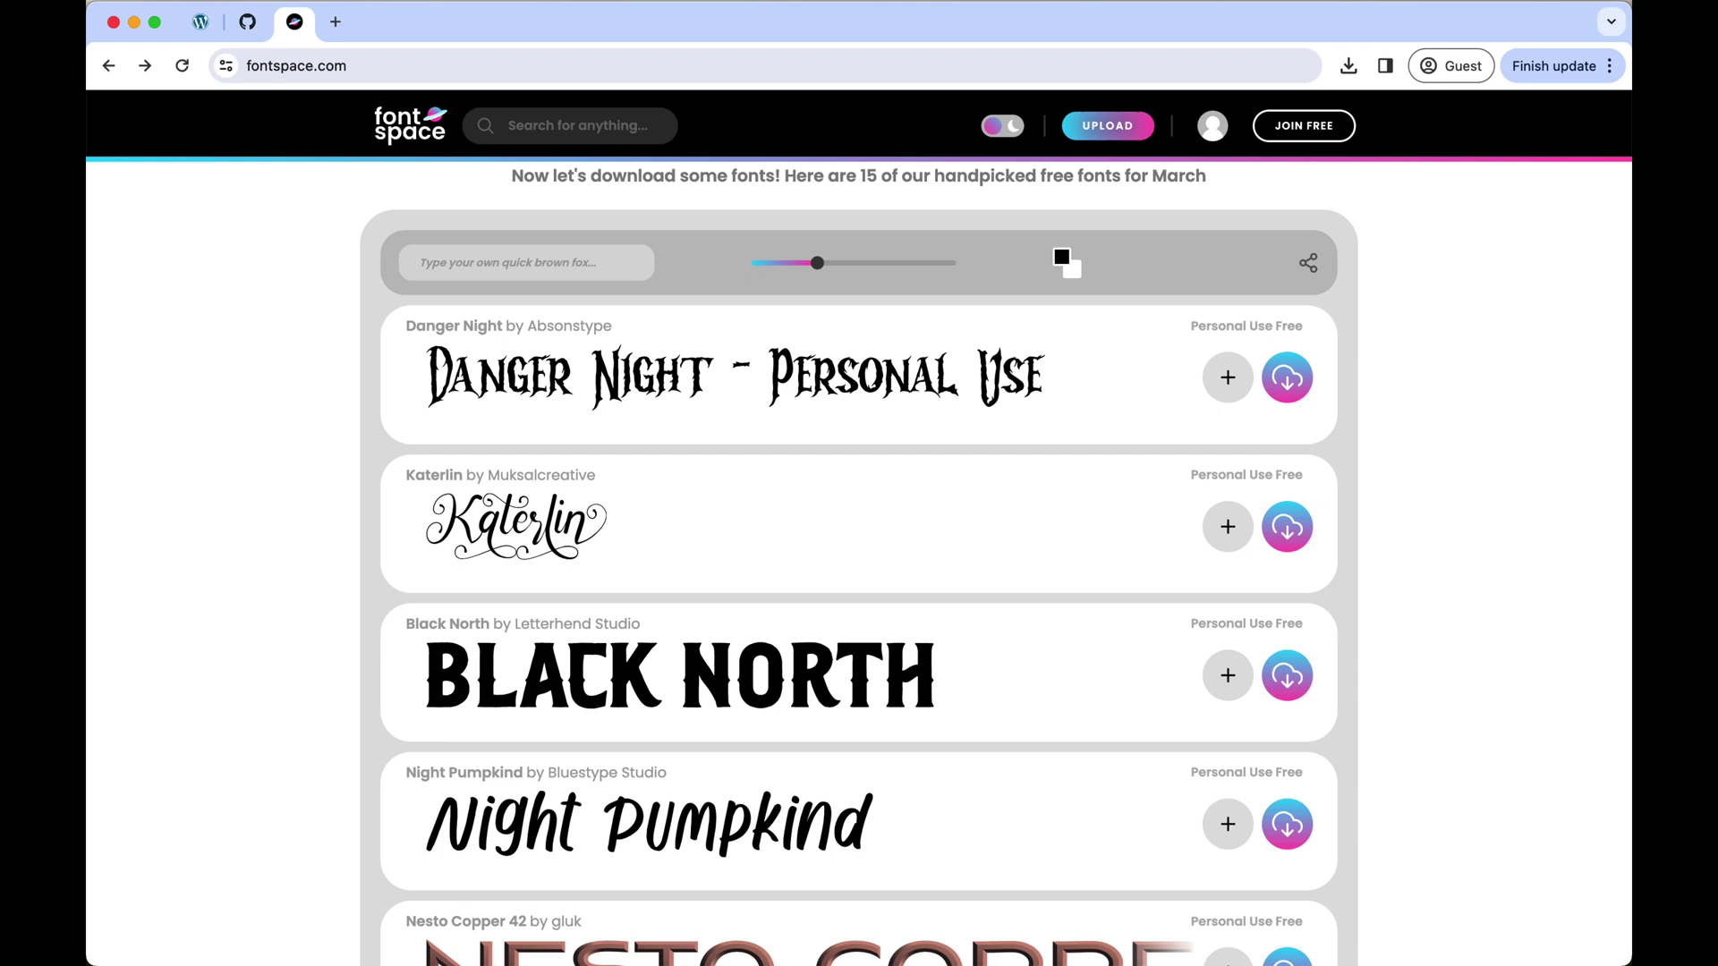
pyautogui.scroll(-2, 302, 531)
pyautogui.scroll(-1, 302, 533)
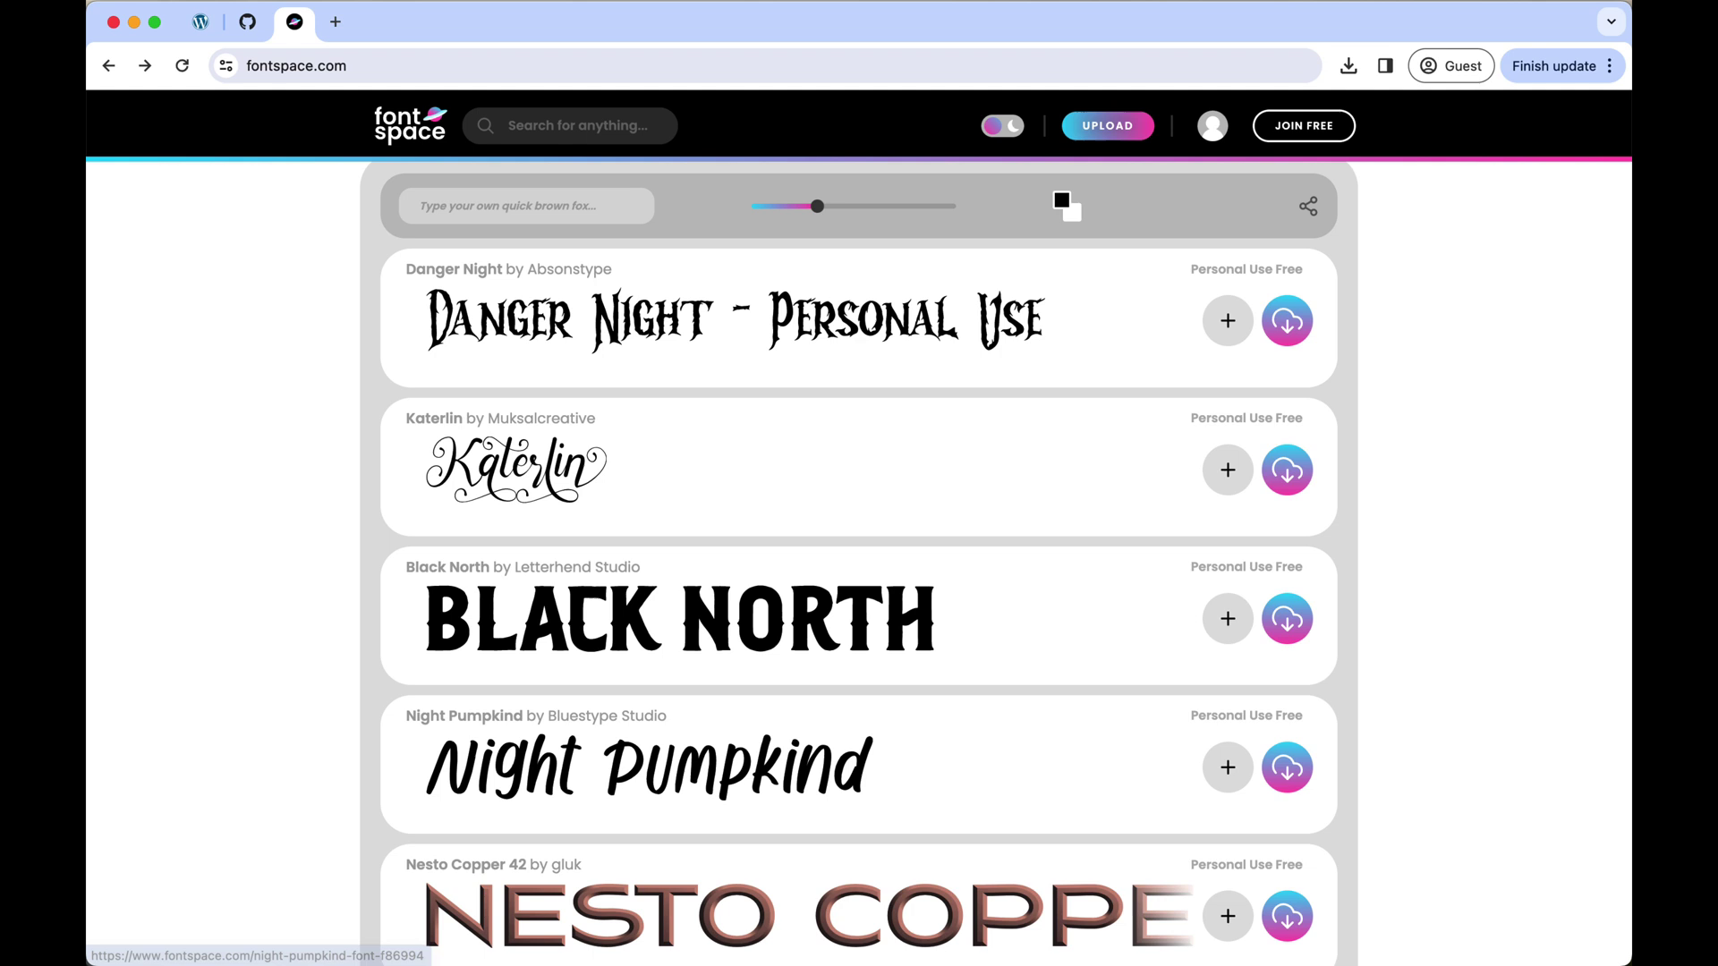
# - Drop NightPumpkind-nRORO.otf onto the WordPress font upload area to install it
pyautogui.click(205, 26)
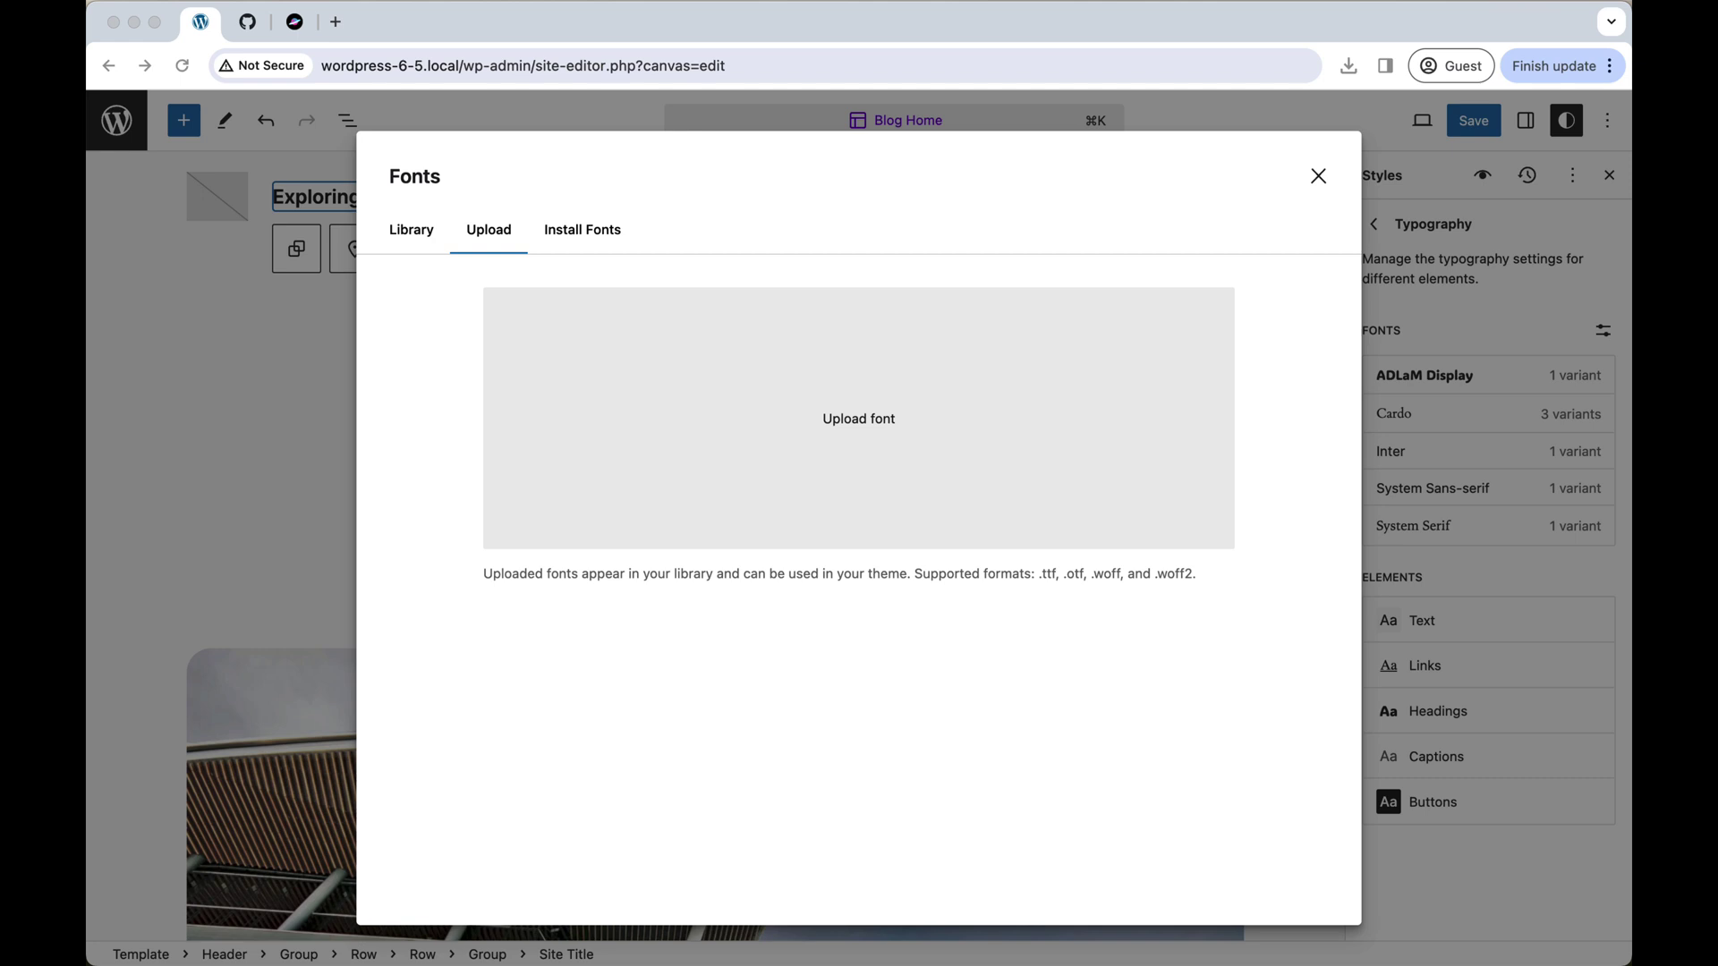
pyautogui.moveTo(1597, 678); pyautogui.dragTo(828, 422)
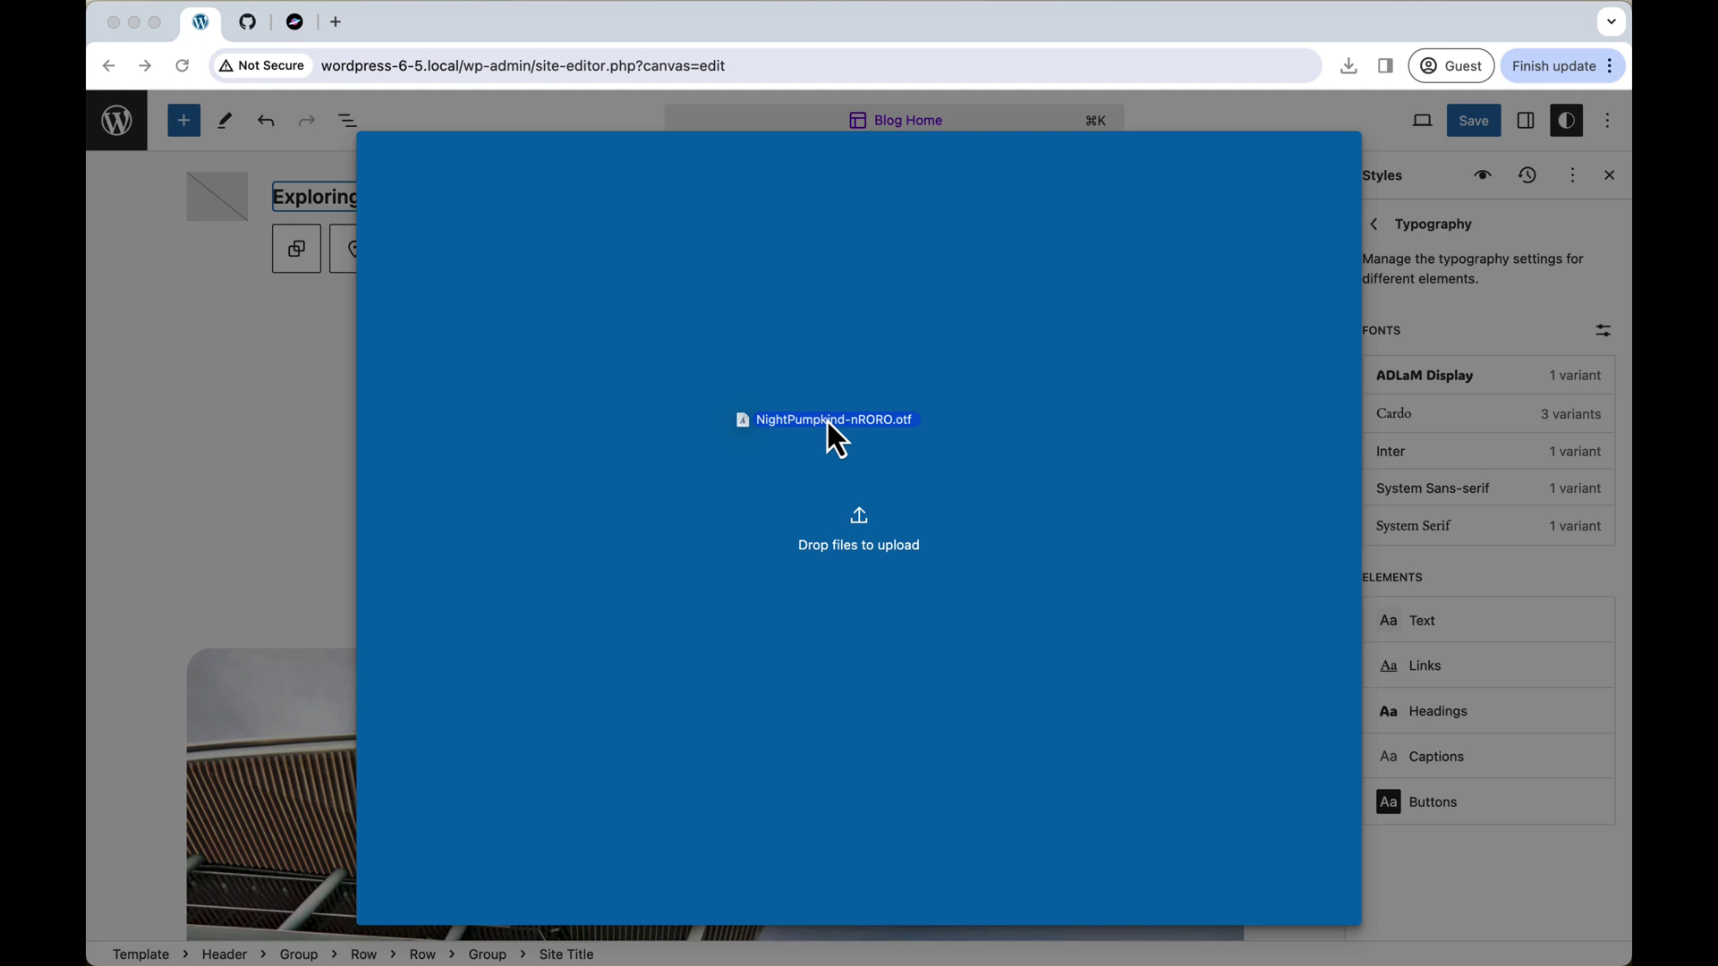
pyautogui.moveTo(828, 422); pyautogui.dragTo(826, 417)
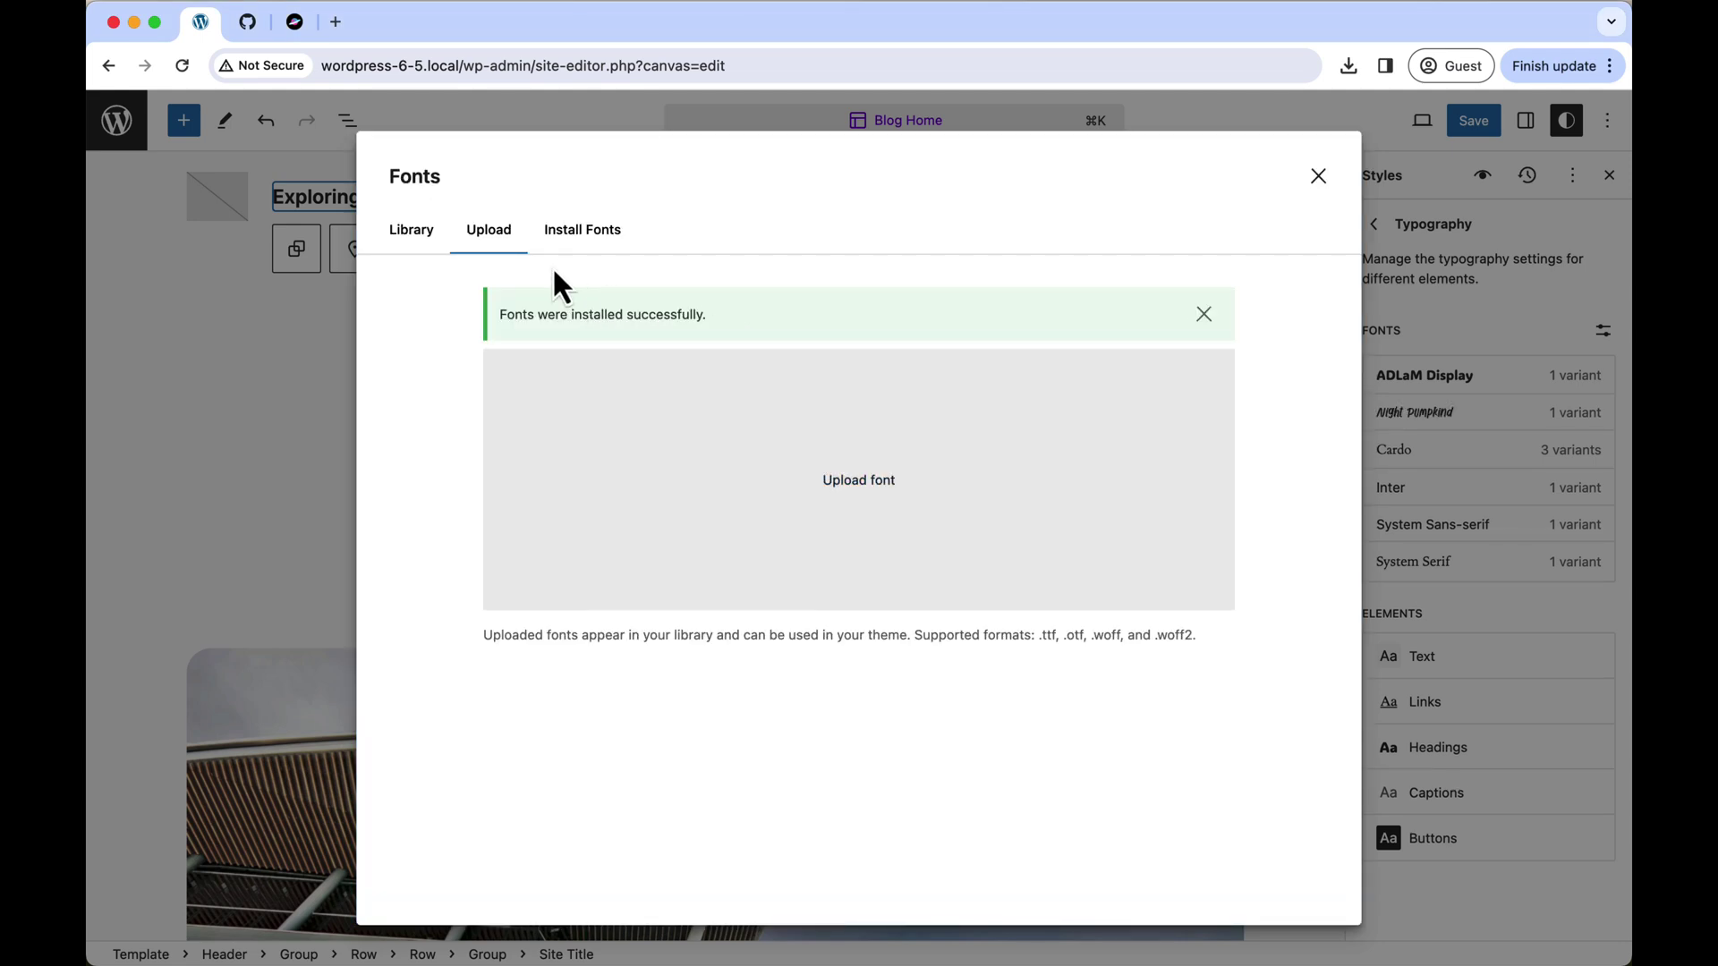
# - Activate Night Pumpkind's Normal variant in the Library, then close the Fonts dialog
pyautogui.click(407, 238)
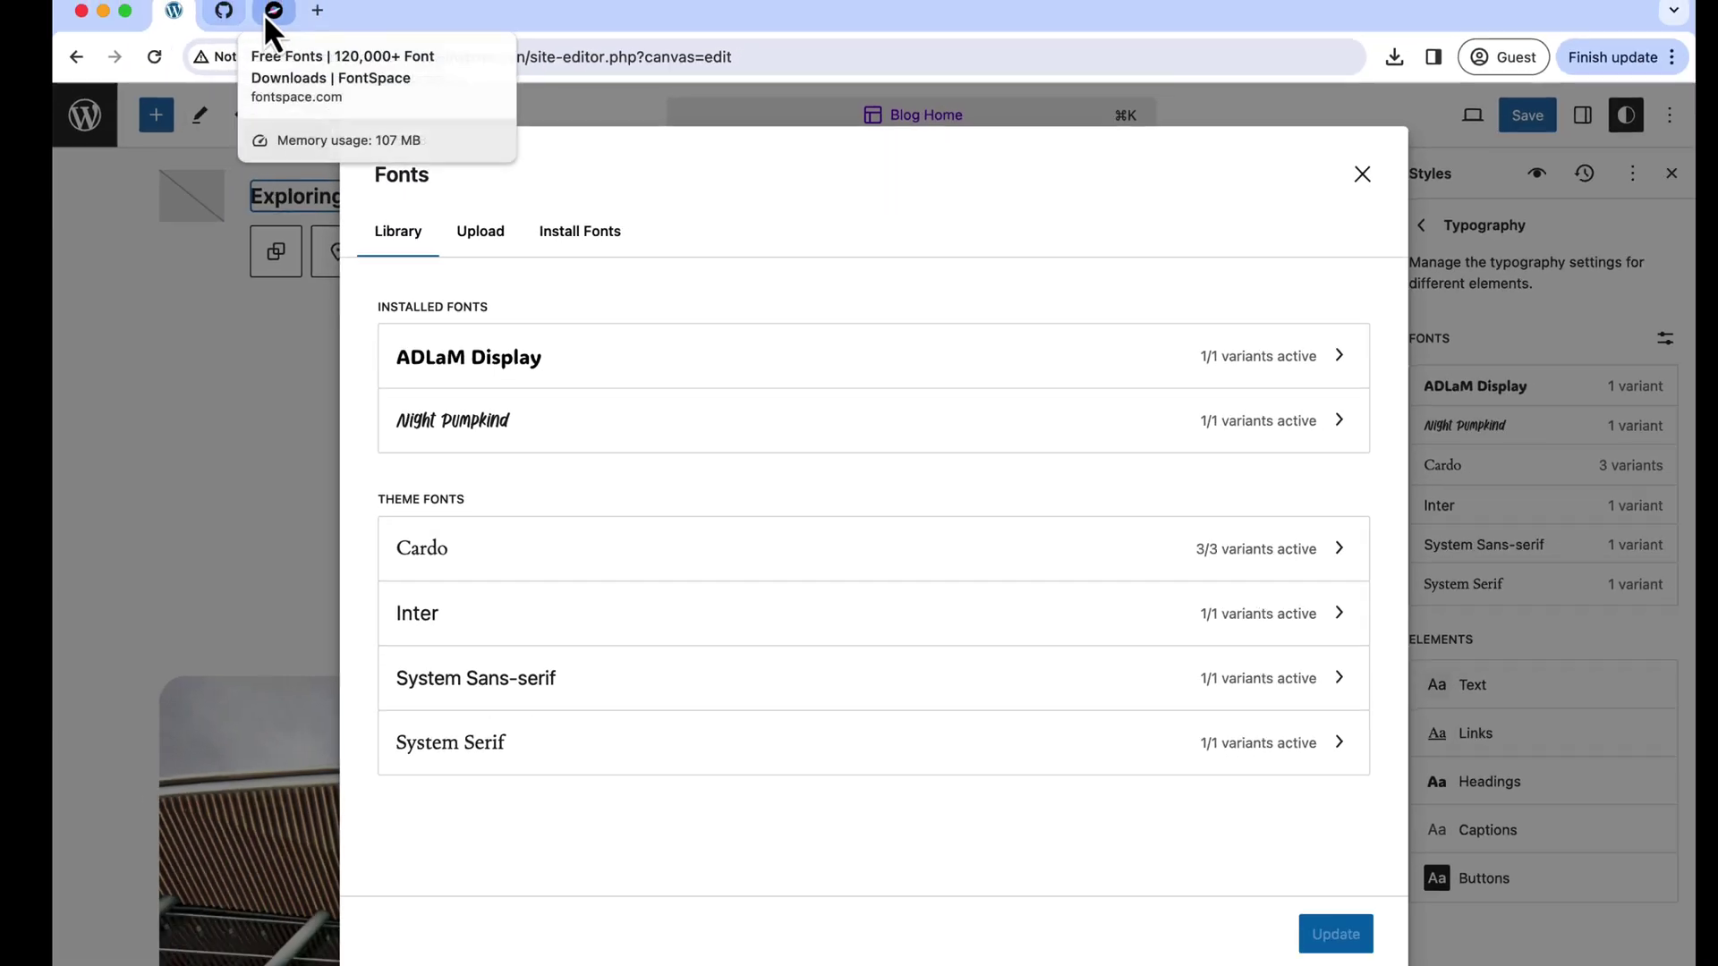
pyautogui.click(269, 12)
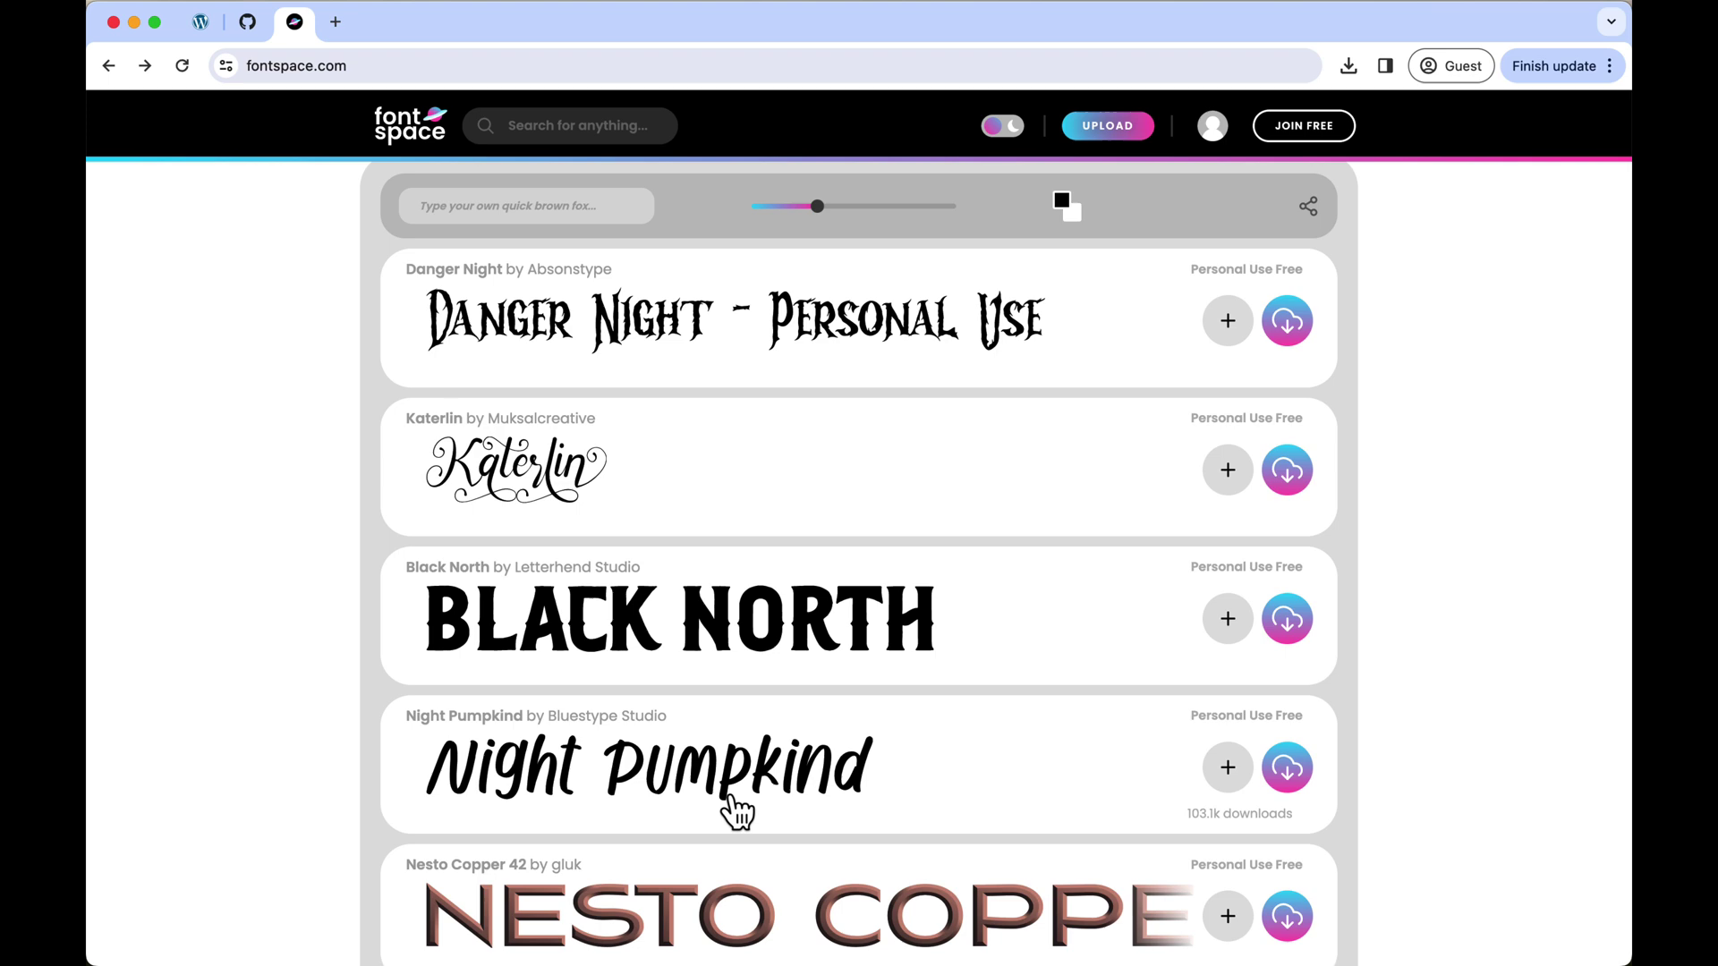
pyautogui.click(187, 27)
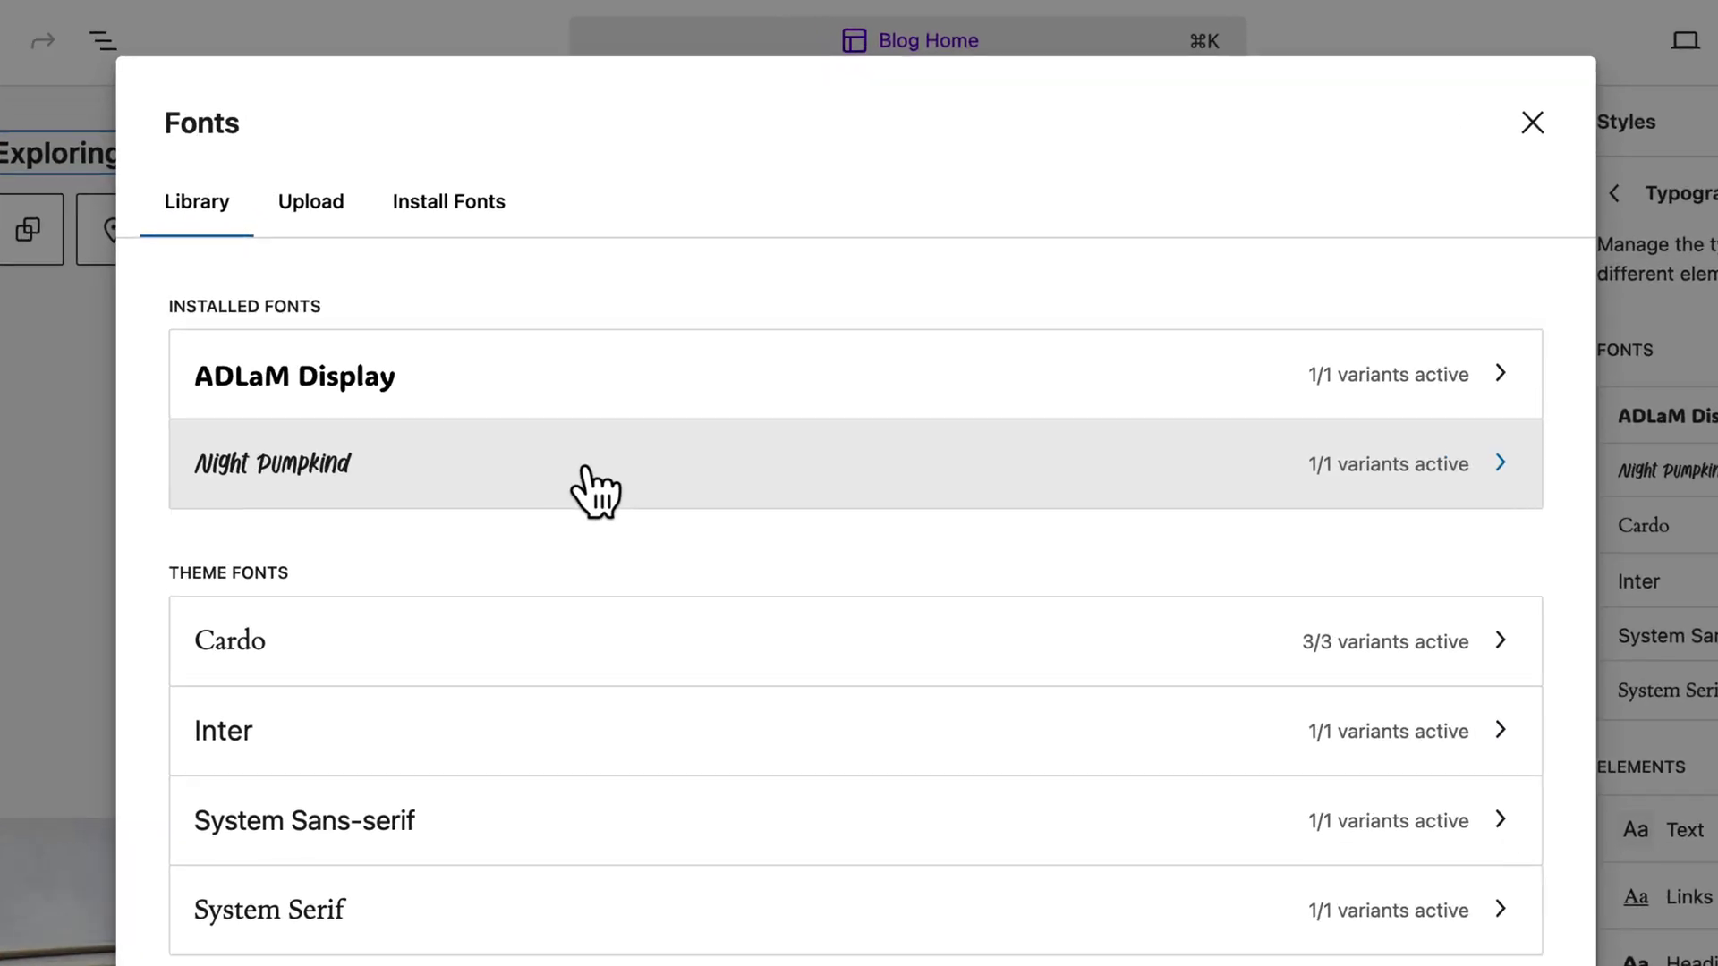
pyautogui.click(594, 492)
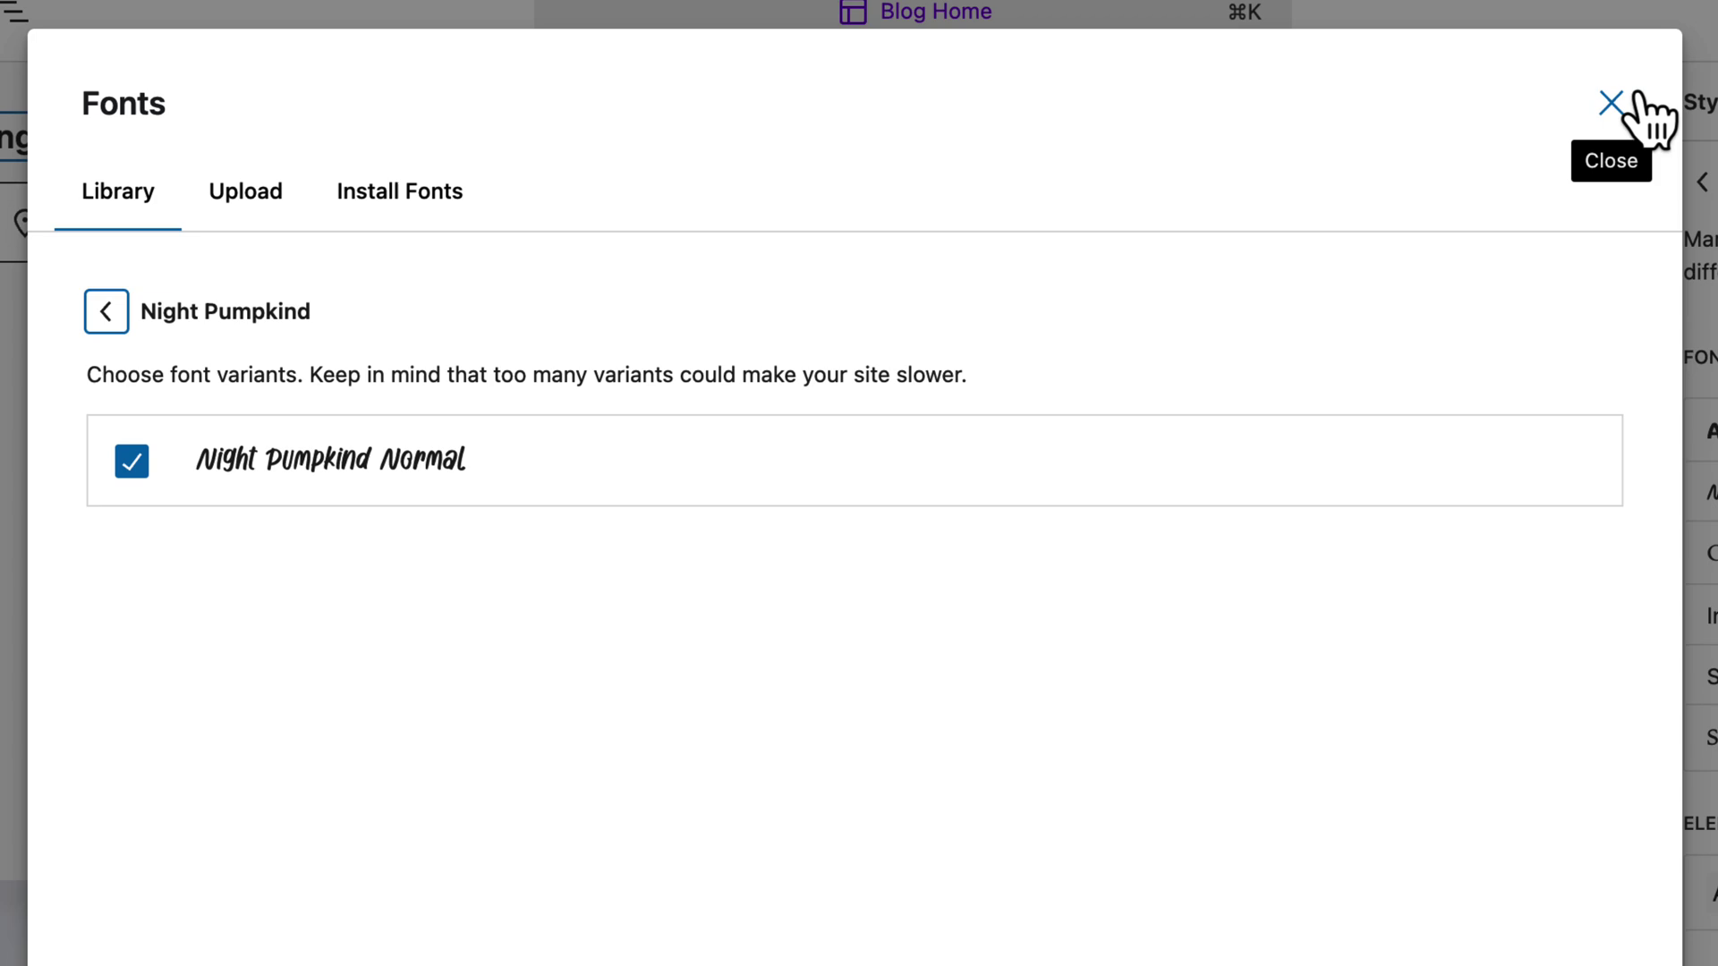
pyautogui.click(1612, 108)
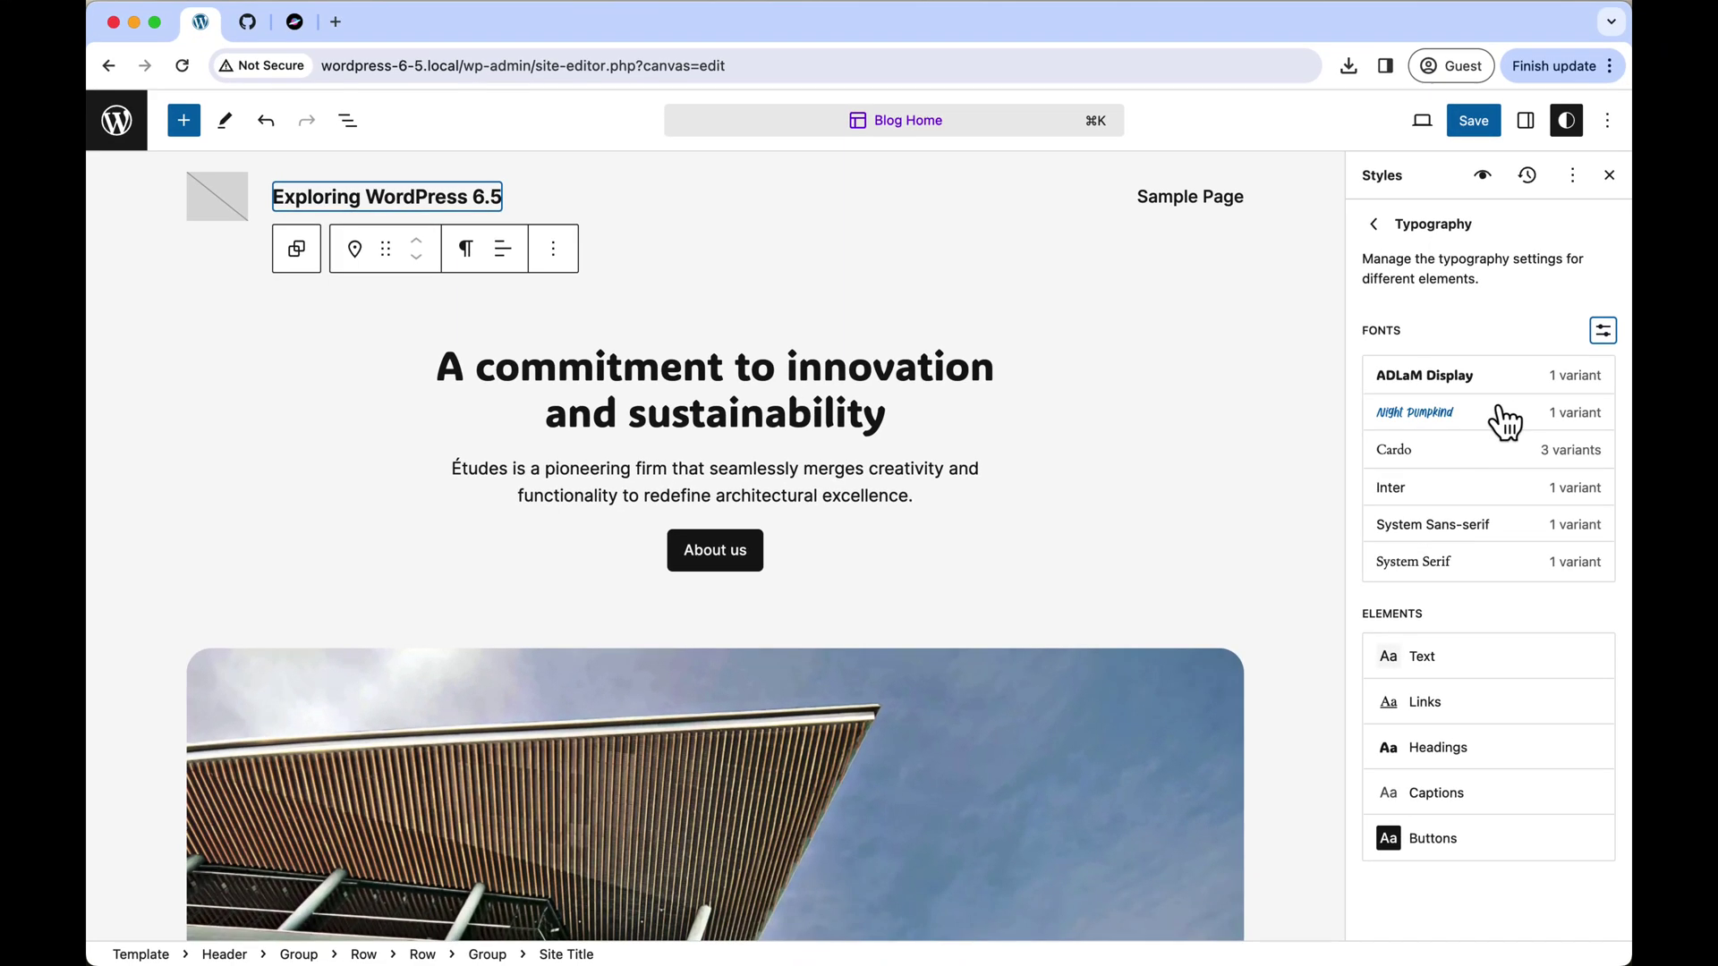
# - Choose Night Pumpkind as the Headings font, briefly checking the FontSpace tab afterwards
pyautogui.click(1438, 748)
pyautogui.click(1419, 595)
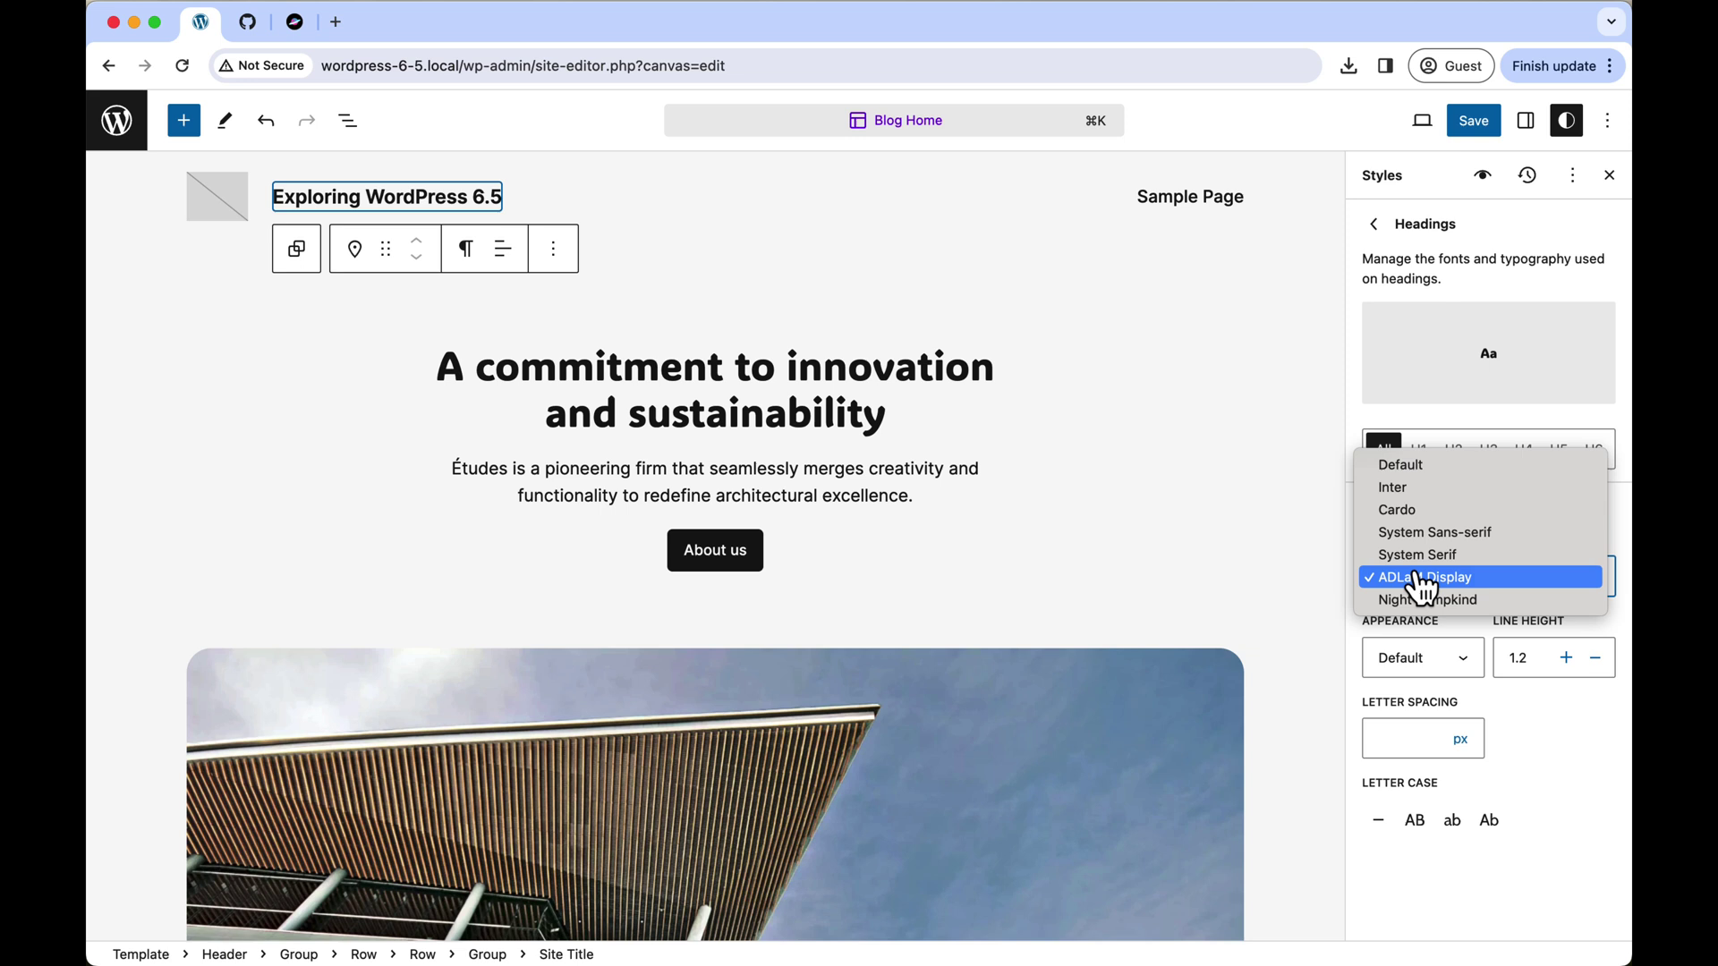
pyautogui.click(1420, 600)
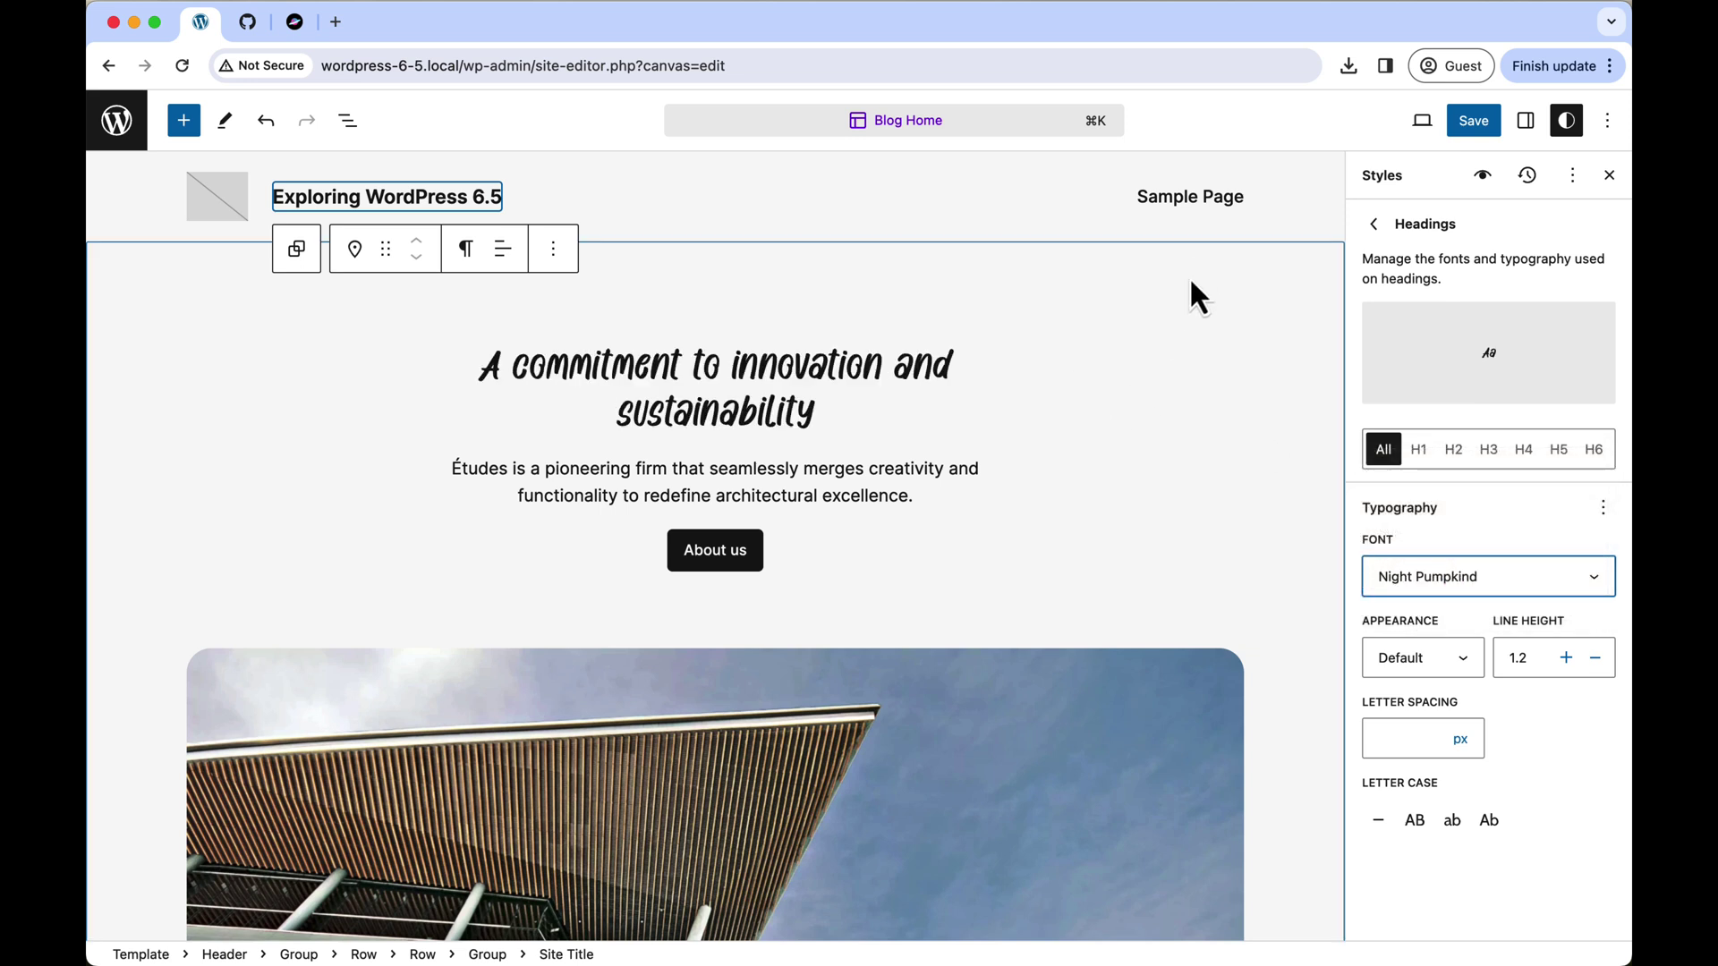
pyautogui.click(297, 28)
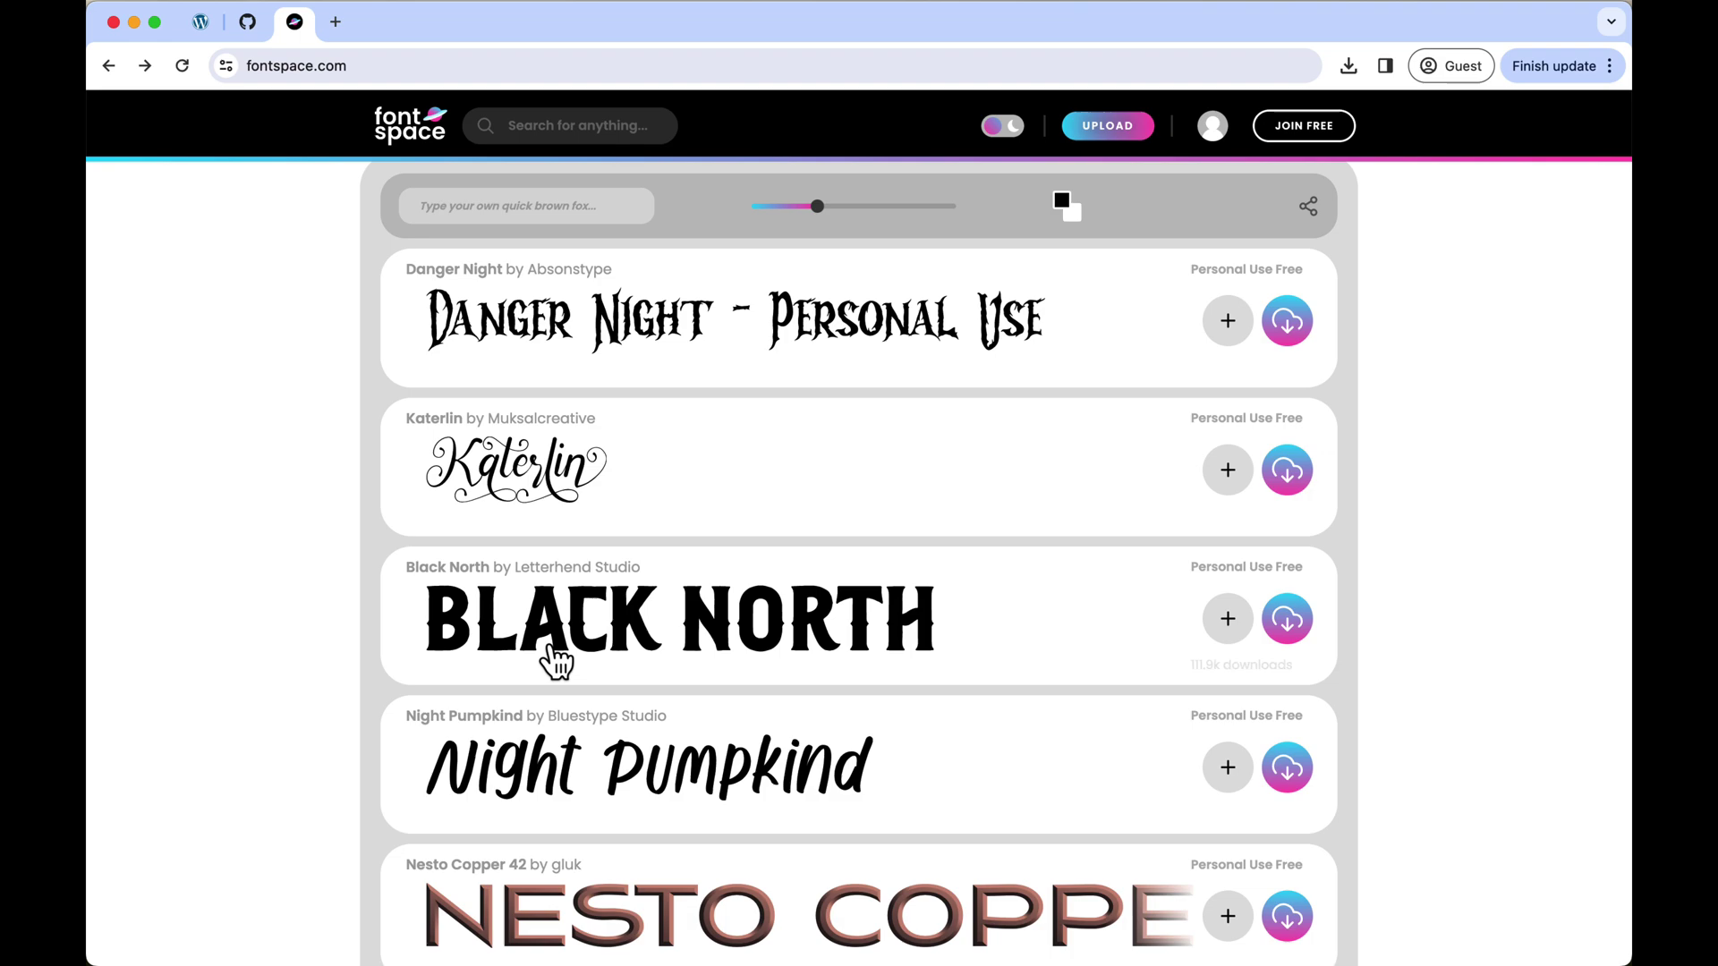
pyautogui.click(202, 22)
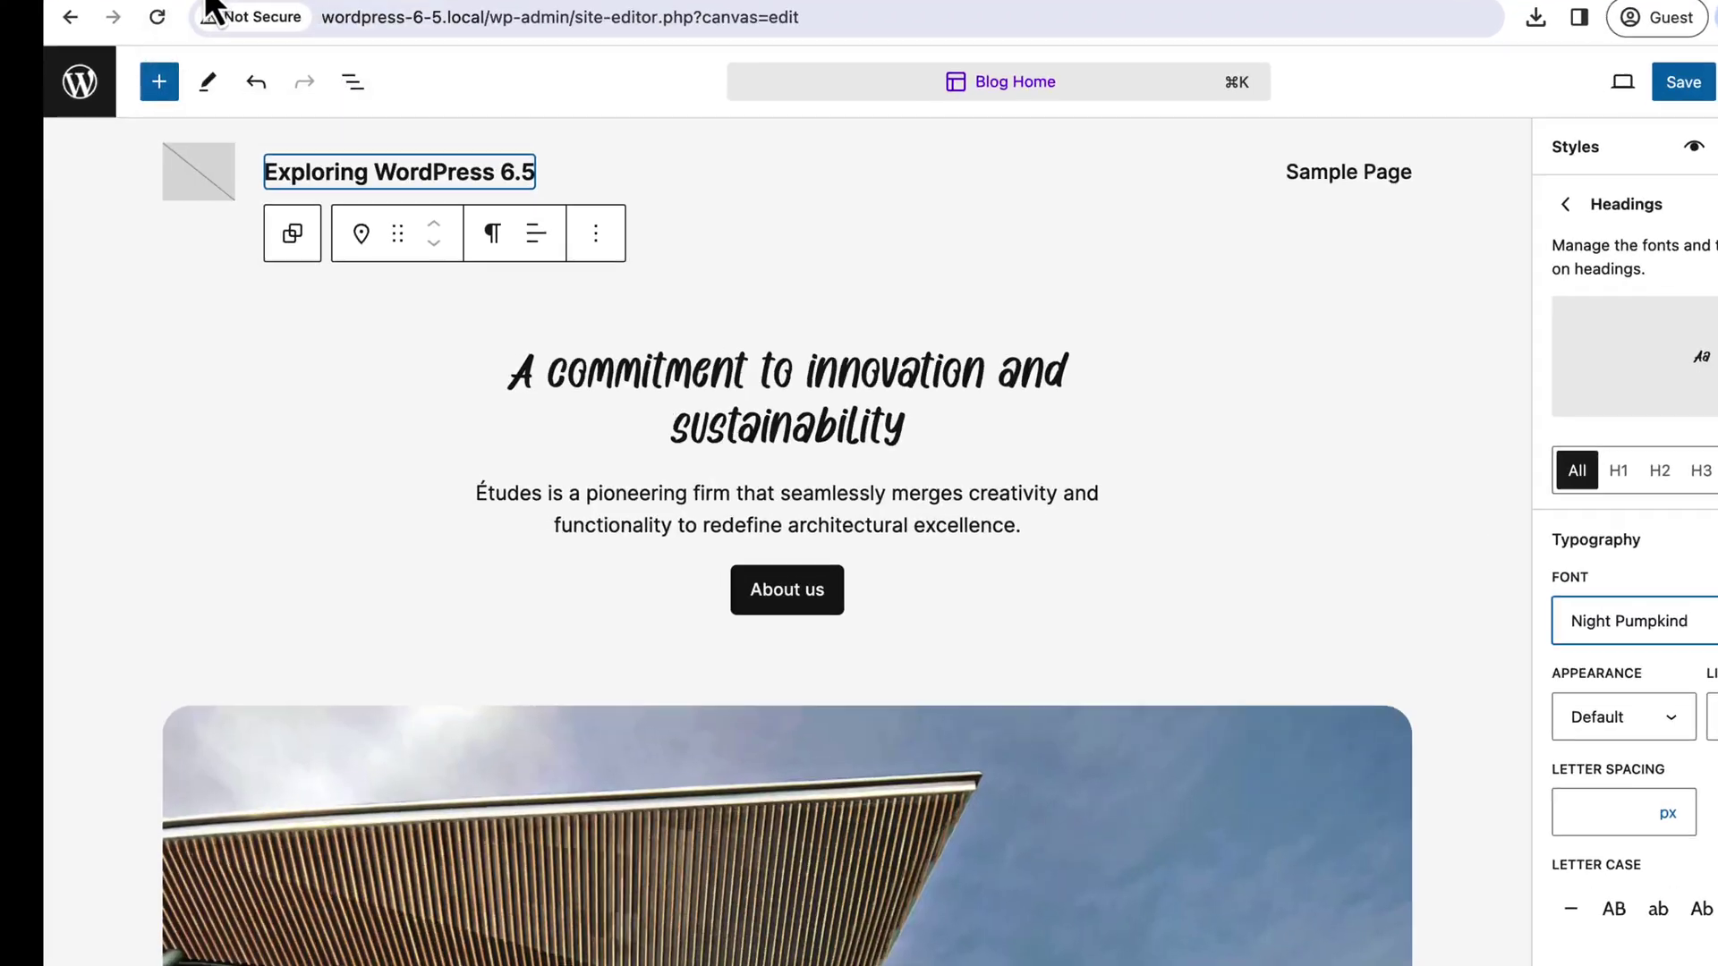
pyautogui.scroll(-5, 1014, 501)
pyautogui.scroll(-10, 1122, 566)
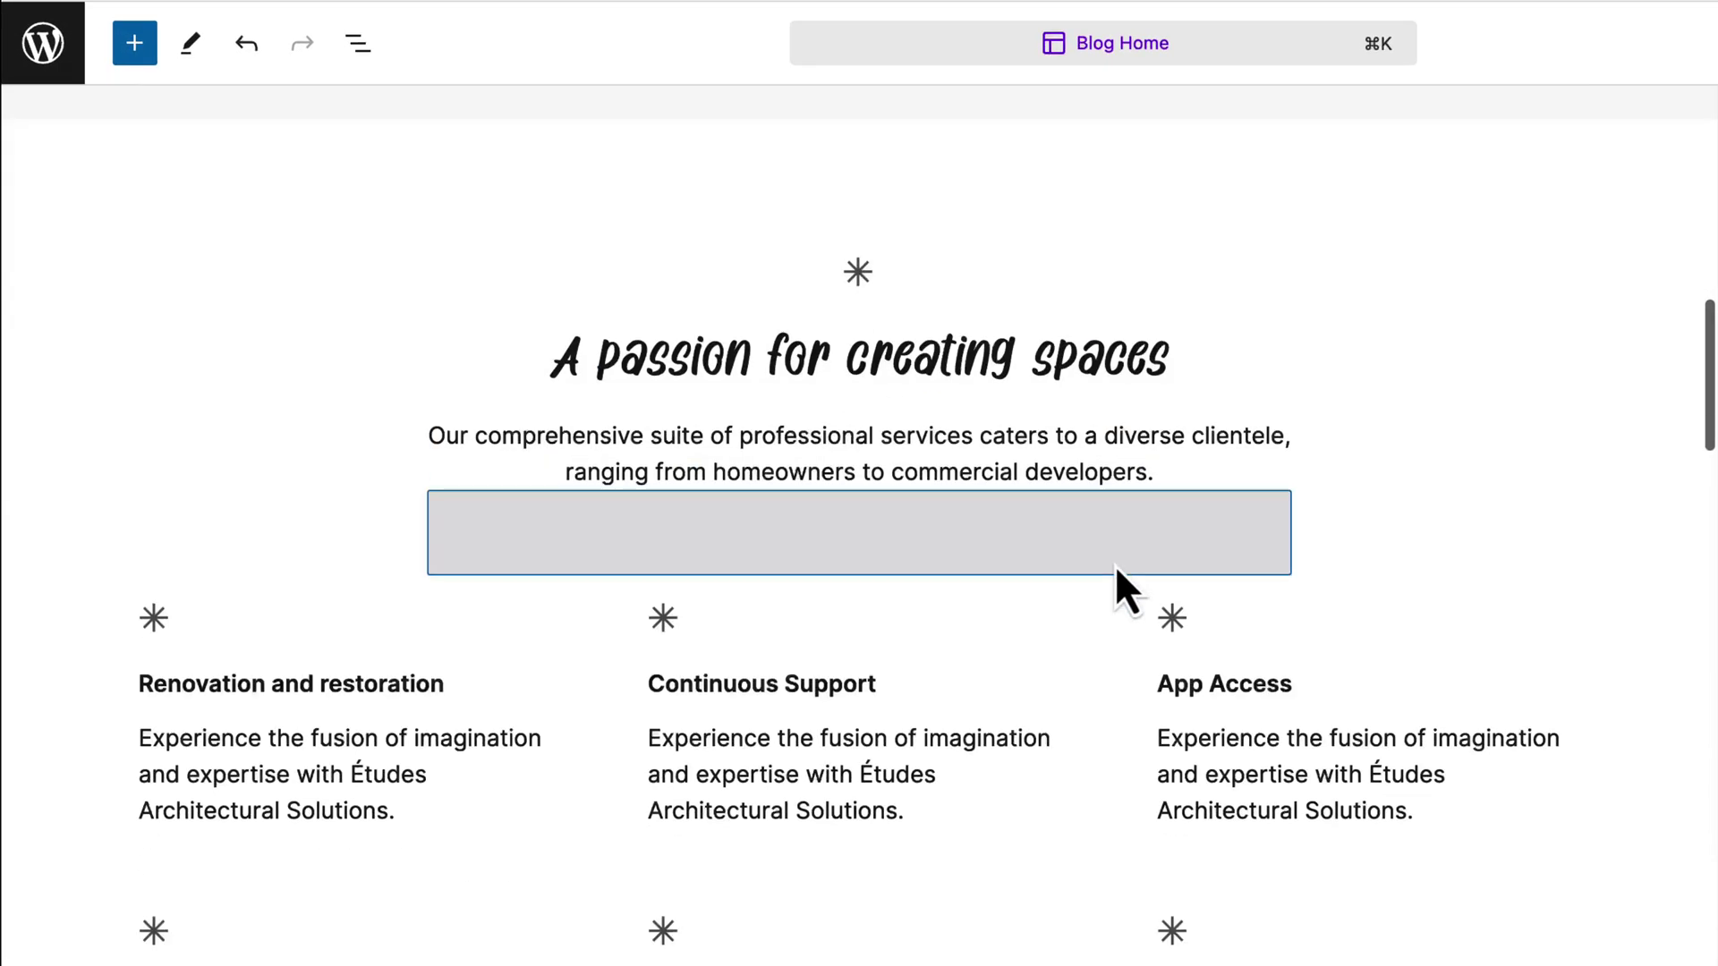
pyautogui.scroll(-2, 1014, 437)
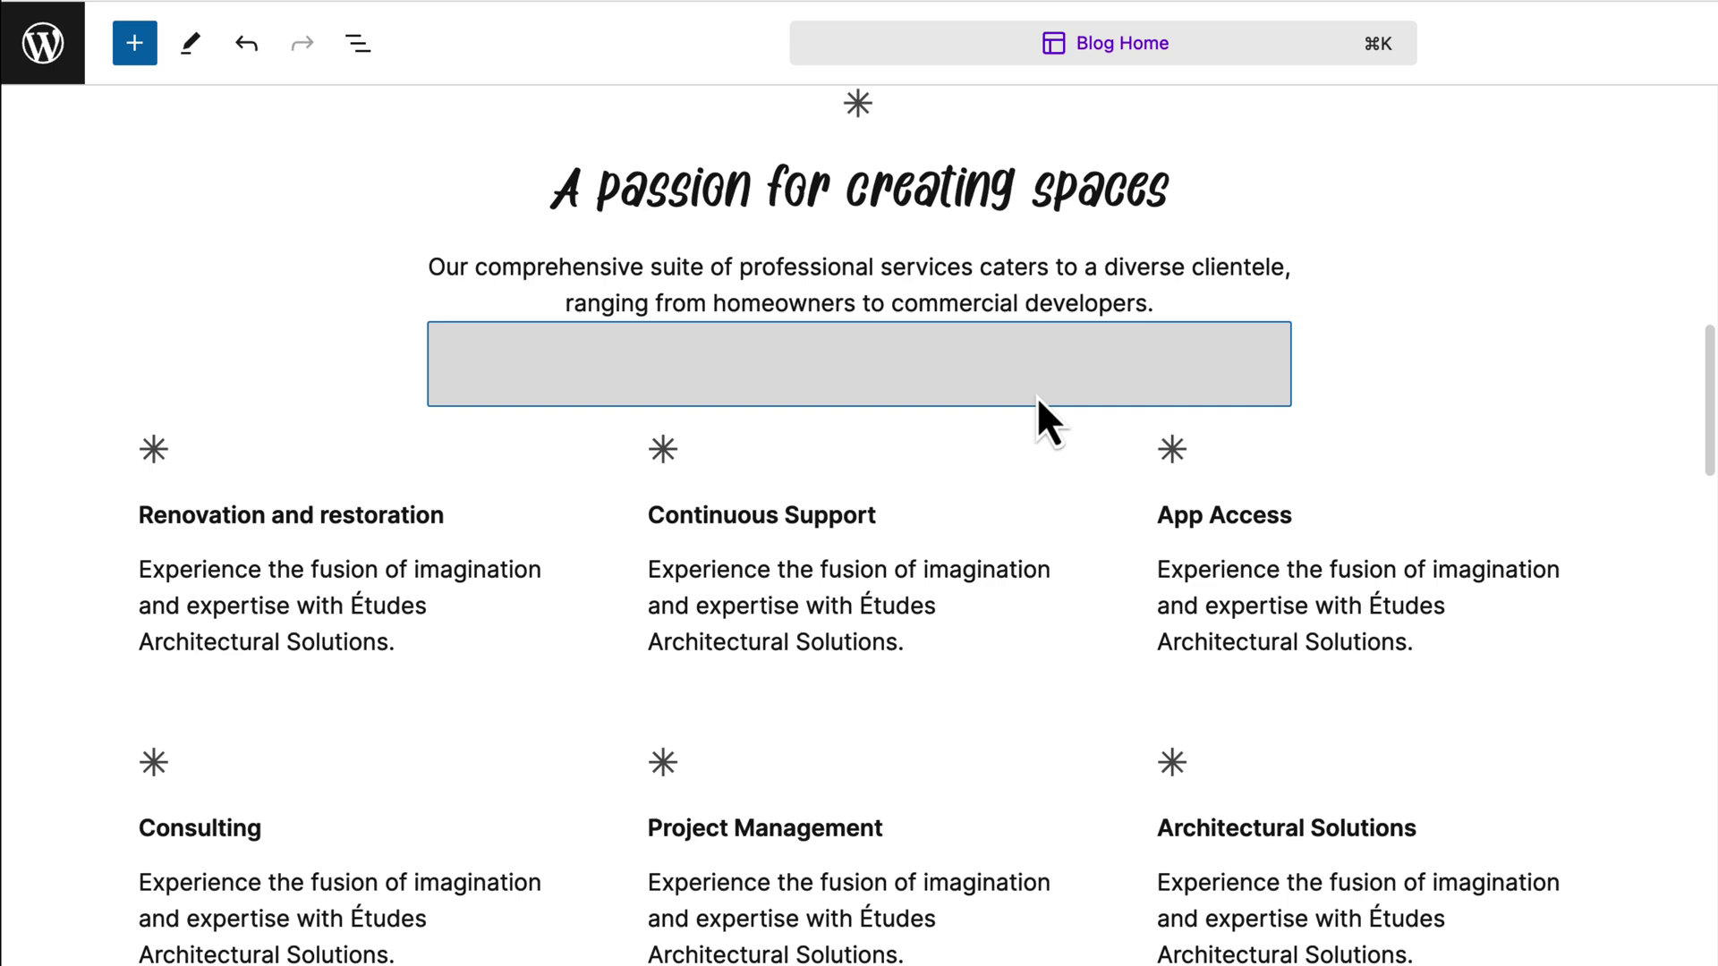
pyautogui.scroll(3, 1037, 396)
pyautogui.scroll(5, 1037, 395)
pyautogui.scroll(4, 1038, 393)
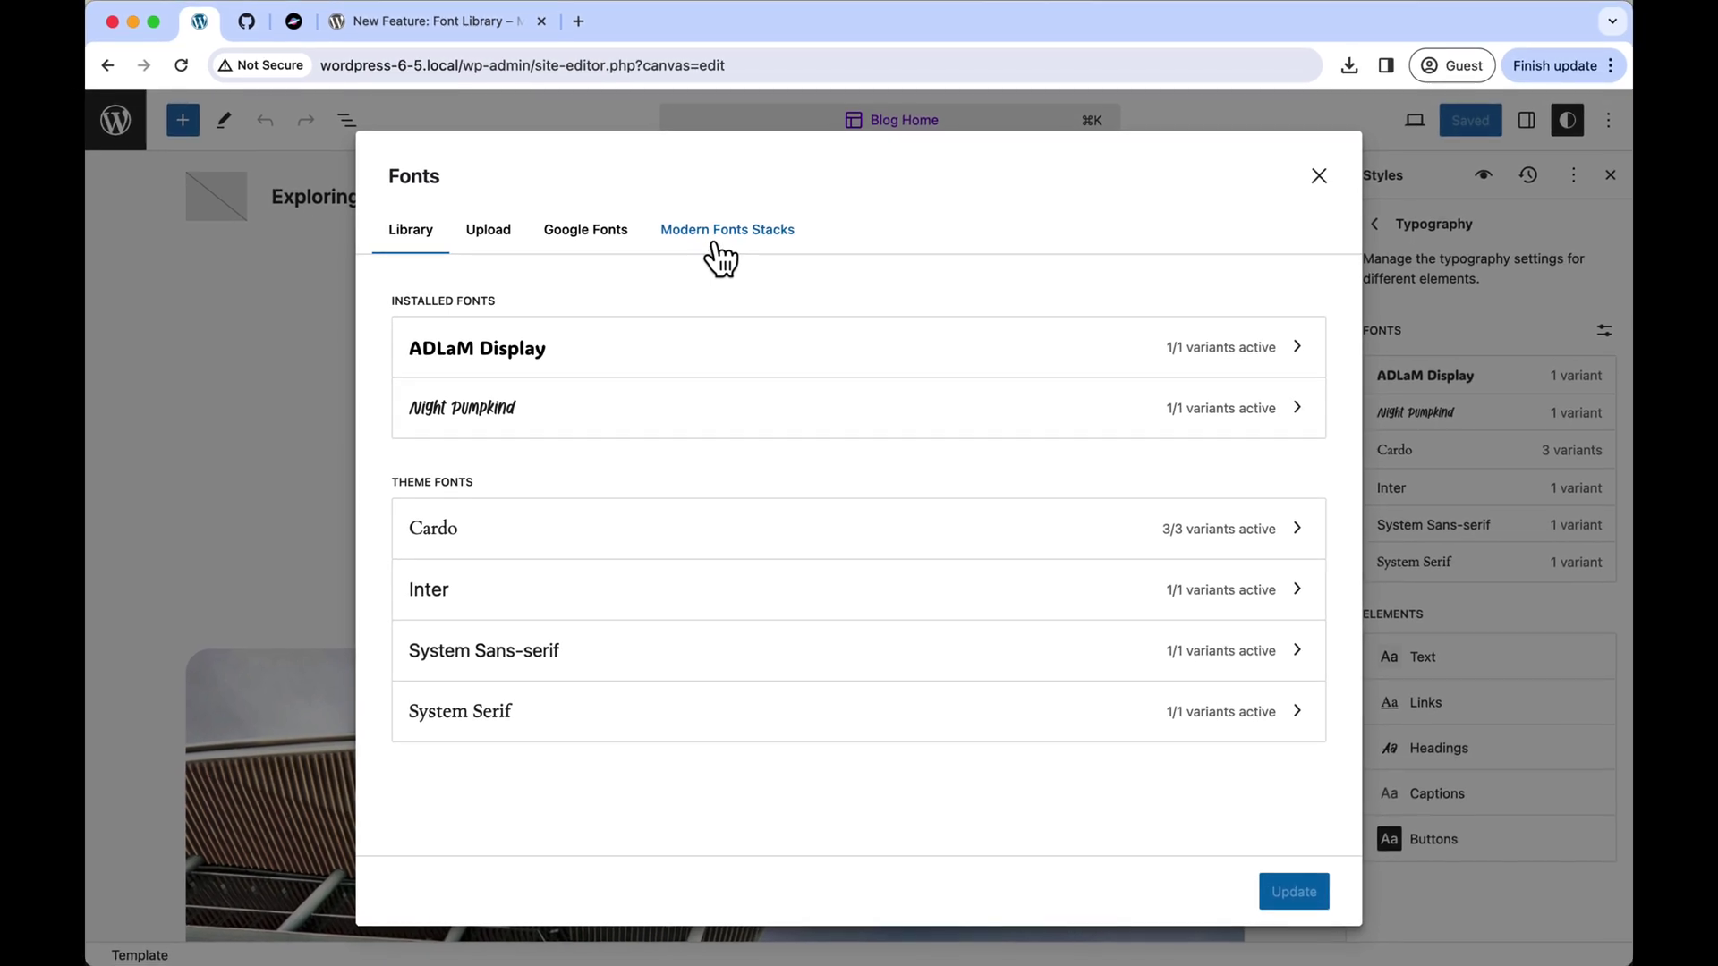
# - Switch between the Modern Fonts Stacks and Google Fonts tabs, ending on Modern Fonts Stacks
pyautogui.click(718, 231)
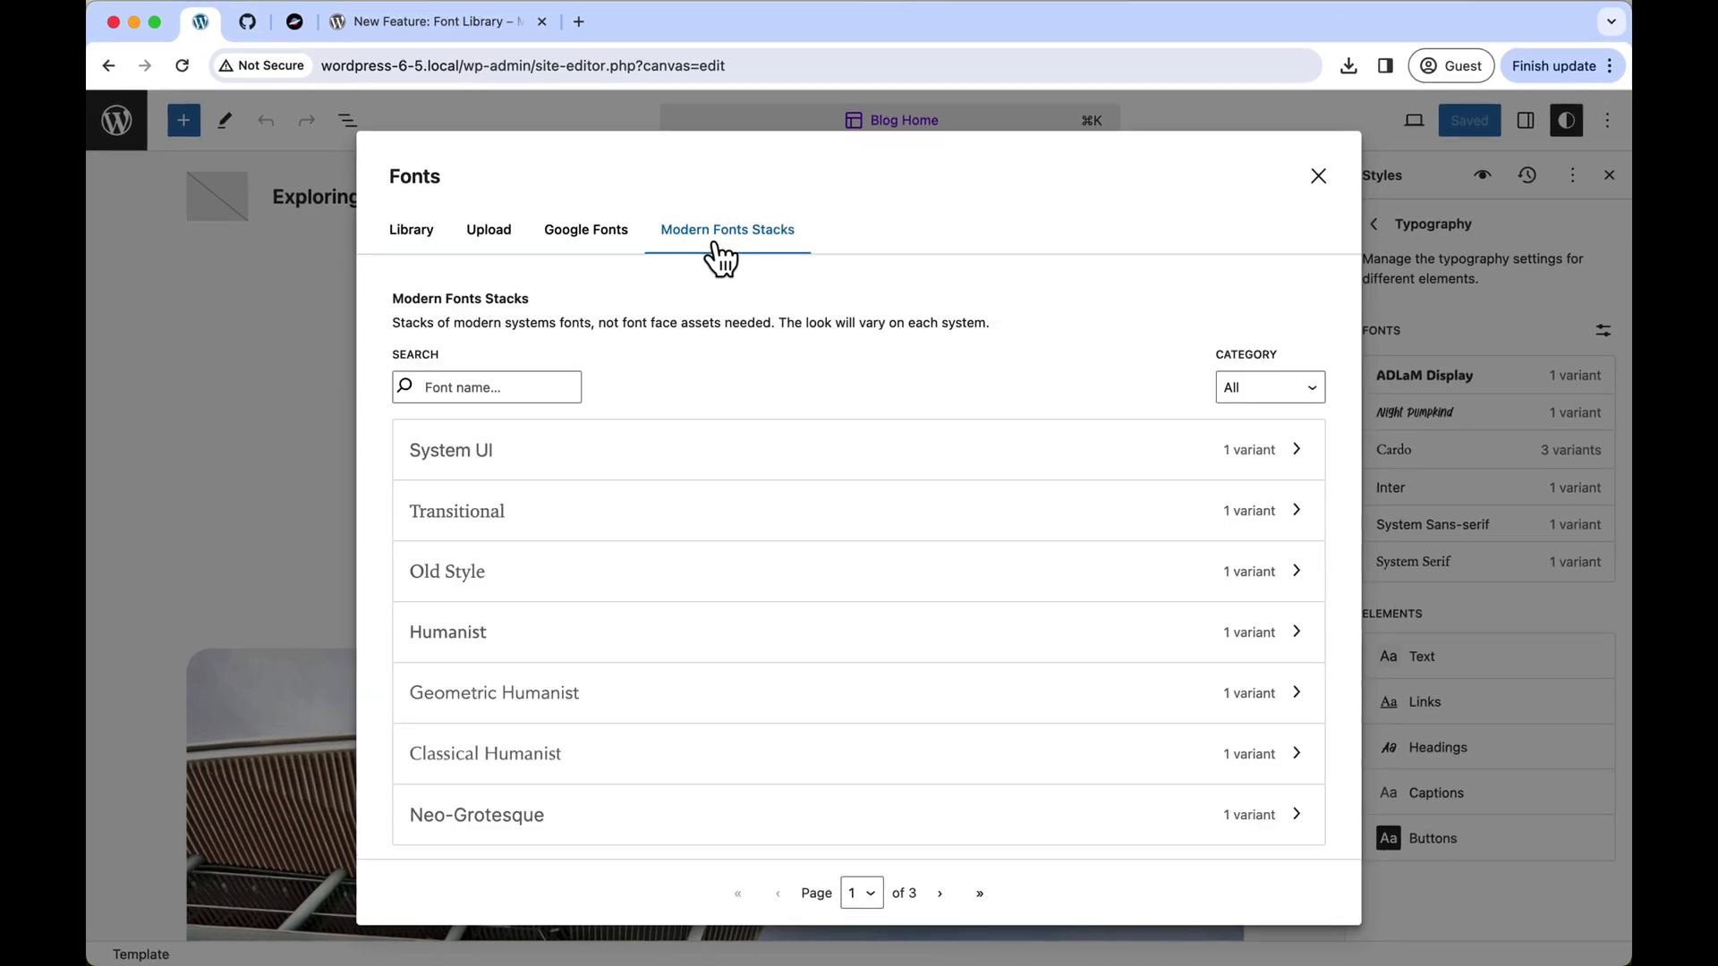
pyautogui.click(602, 248)
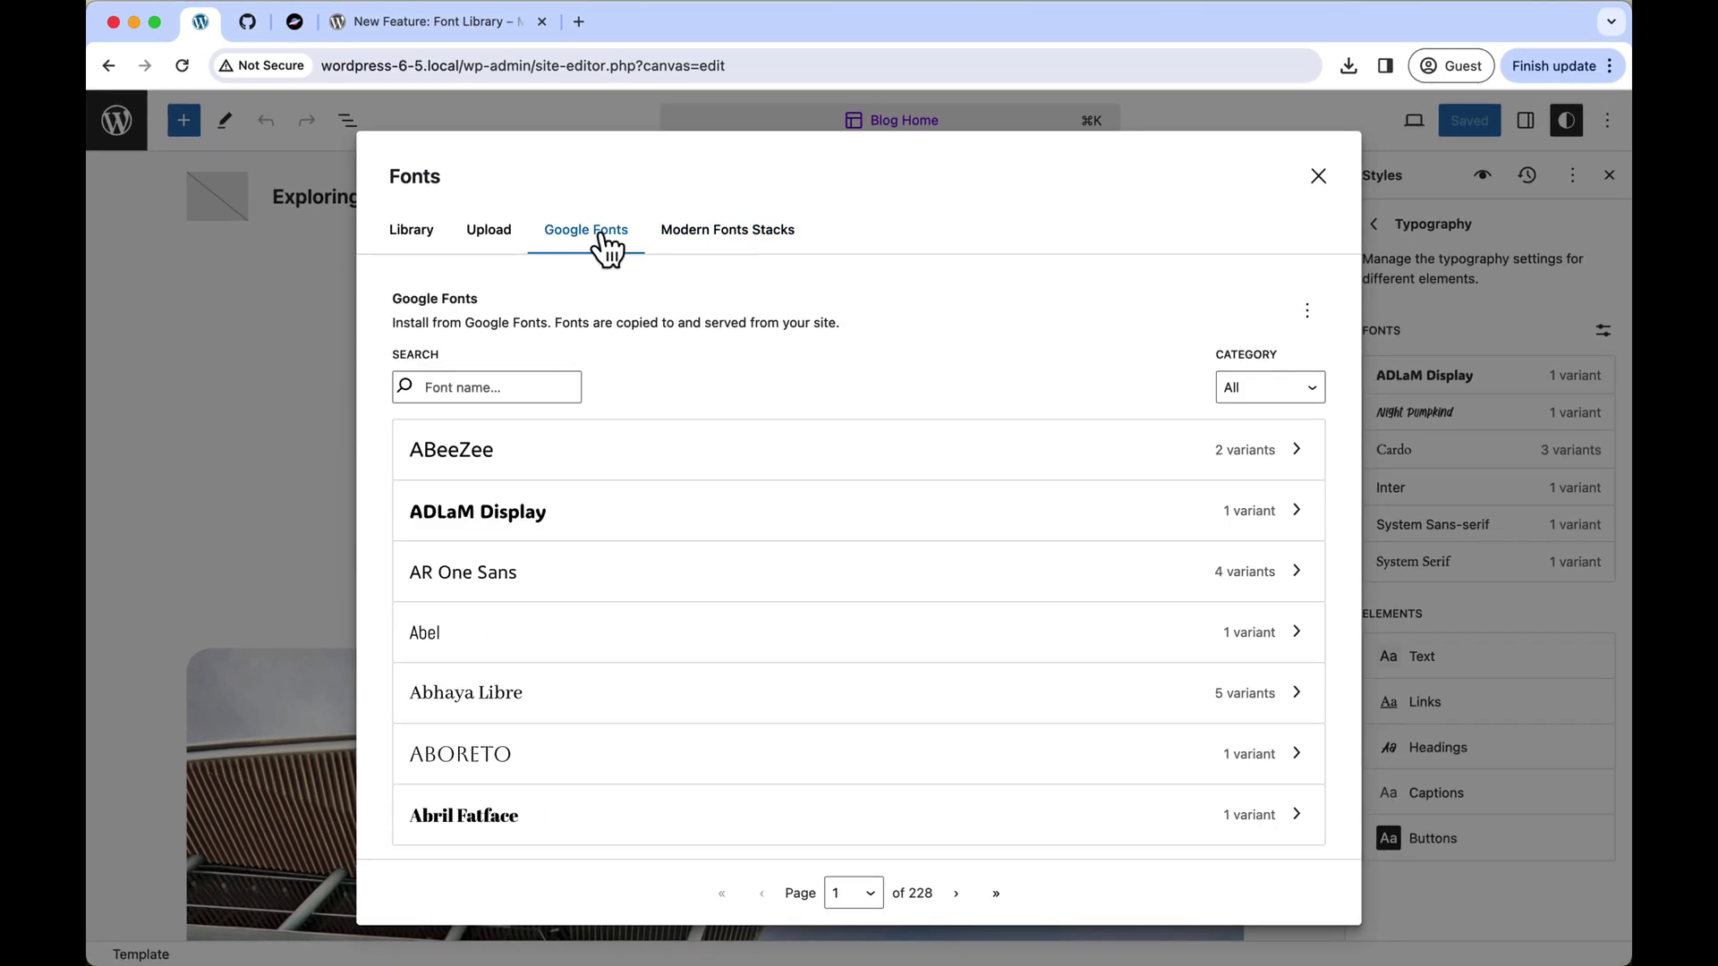
pyautogui.click(735, 259)
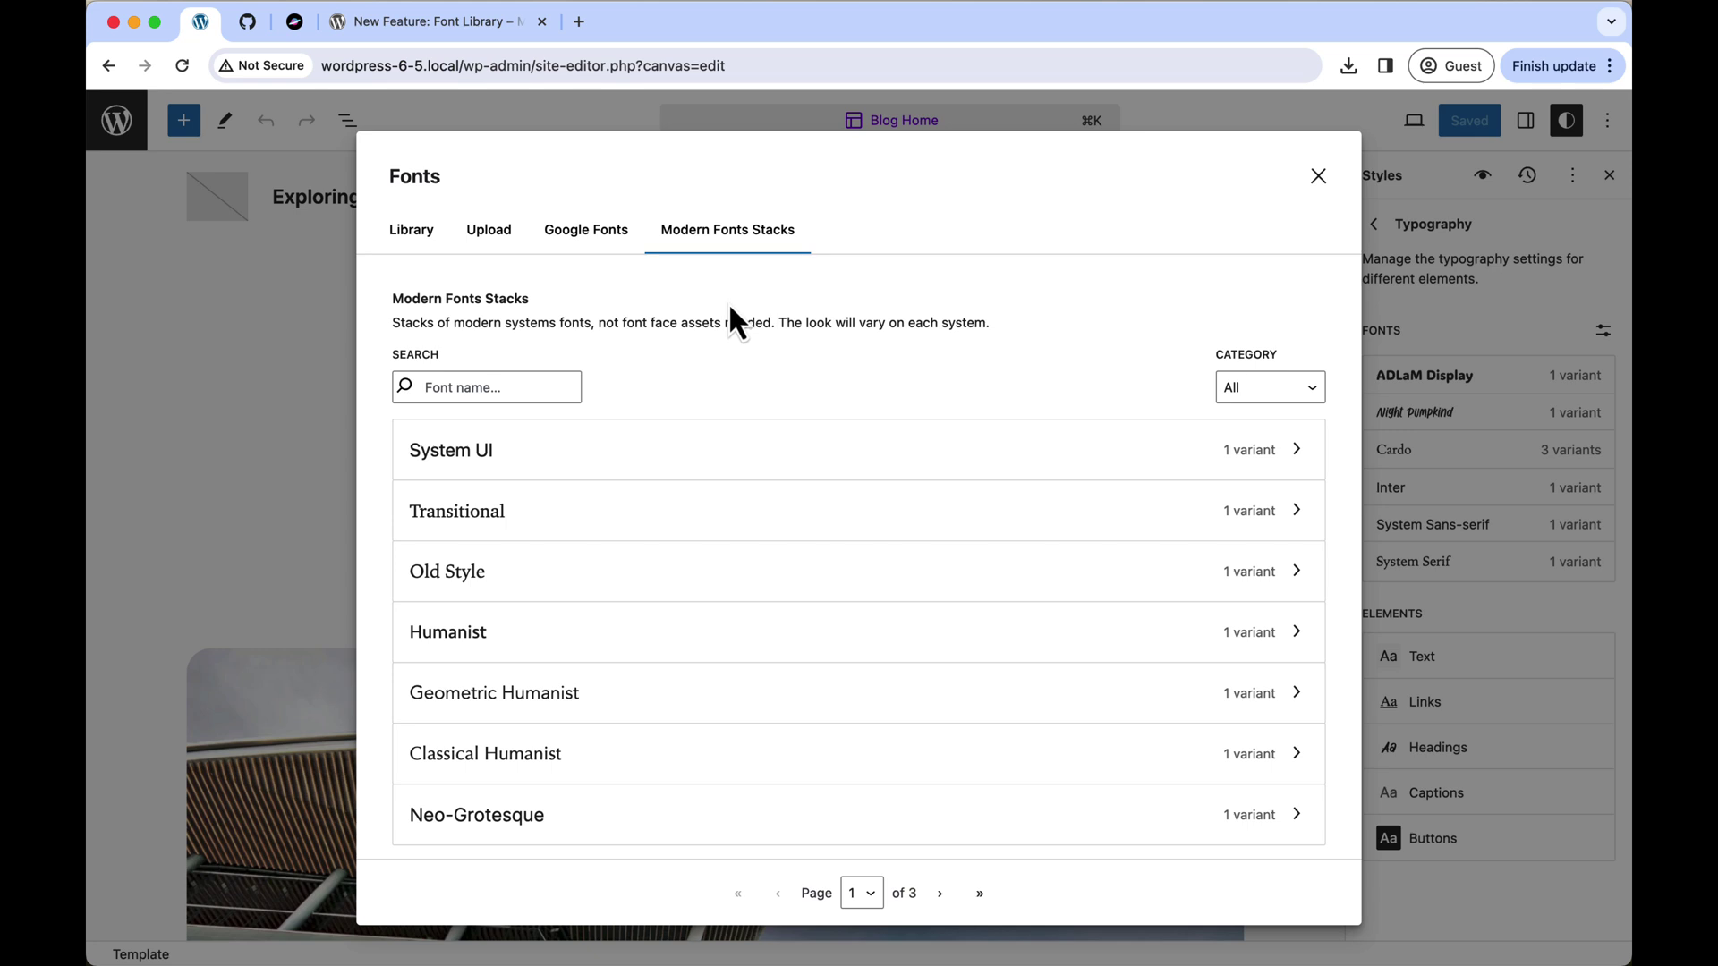
# - Bring up the plugin's collection.json on GitHub, showing the System UI and Transitional definitions
pyautogui.click(246, 31)
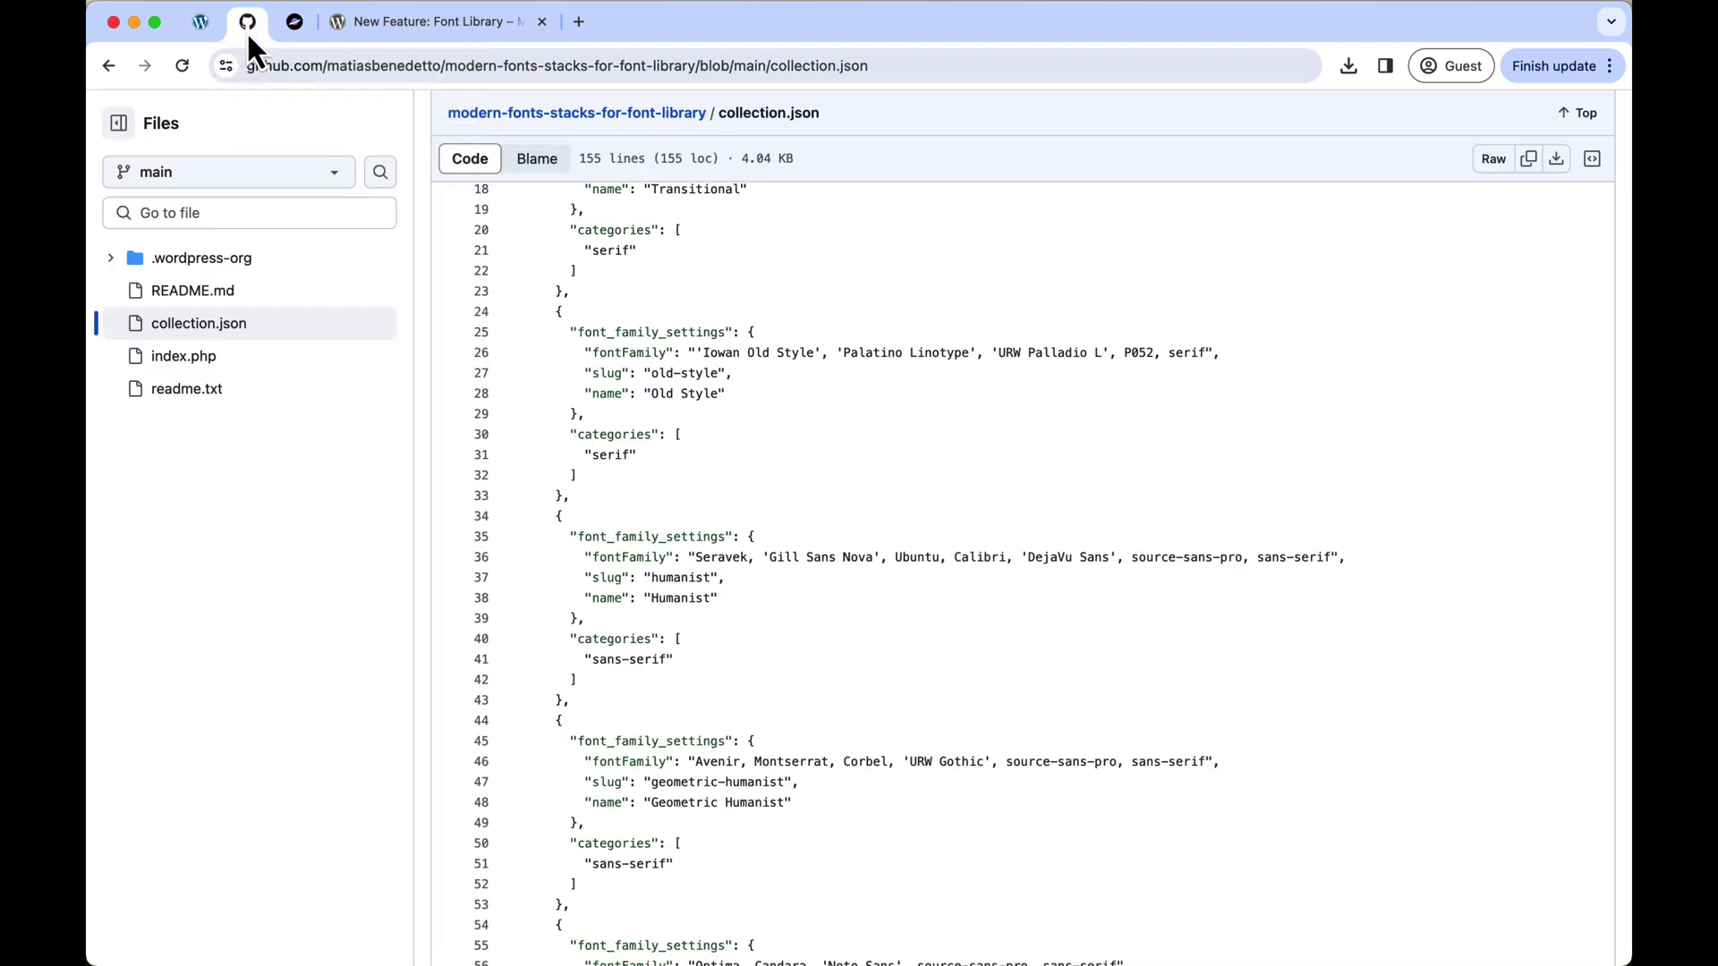
pyautogui.scroll(2, 851, 314)
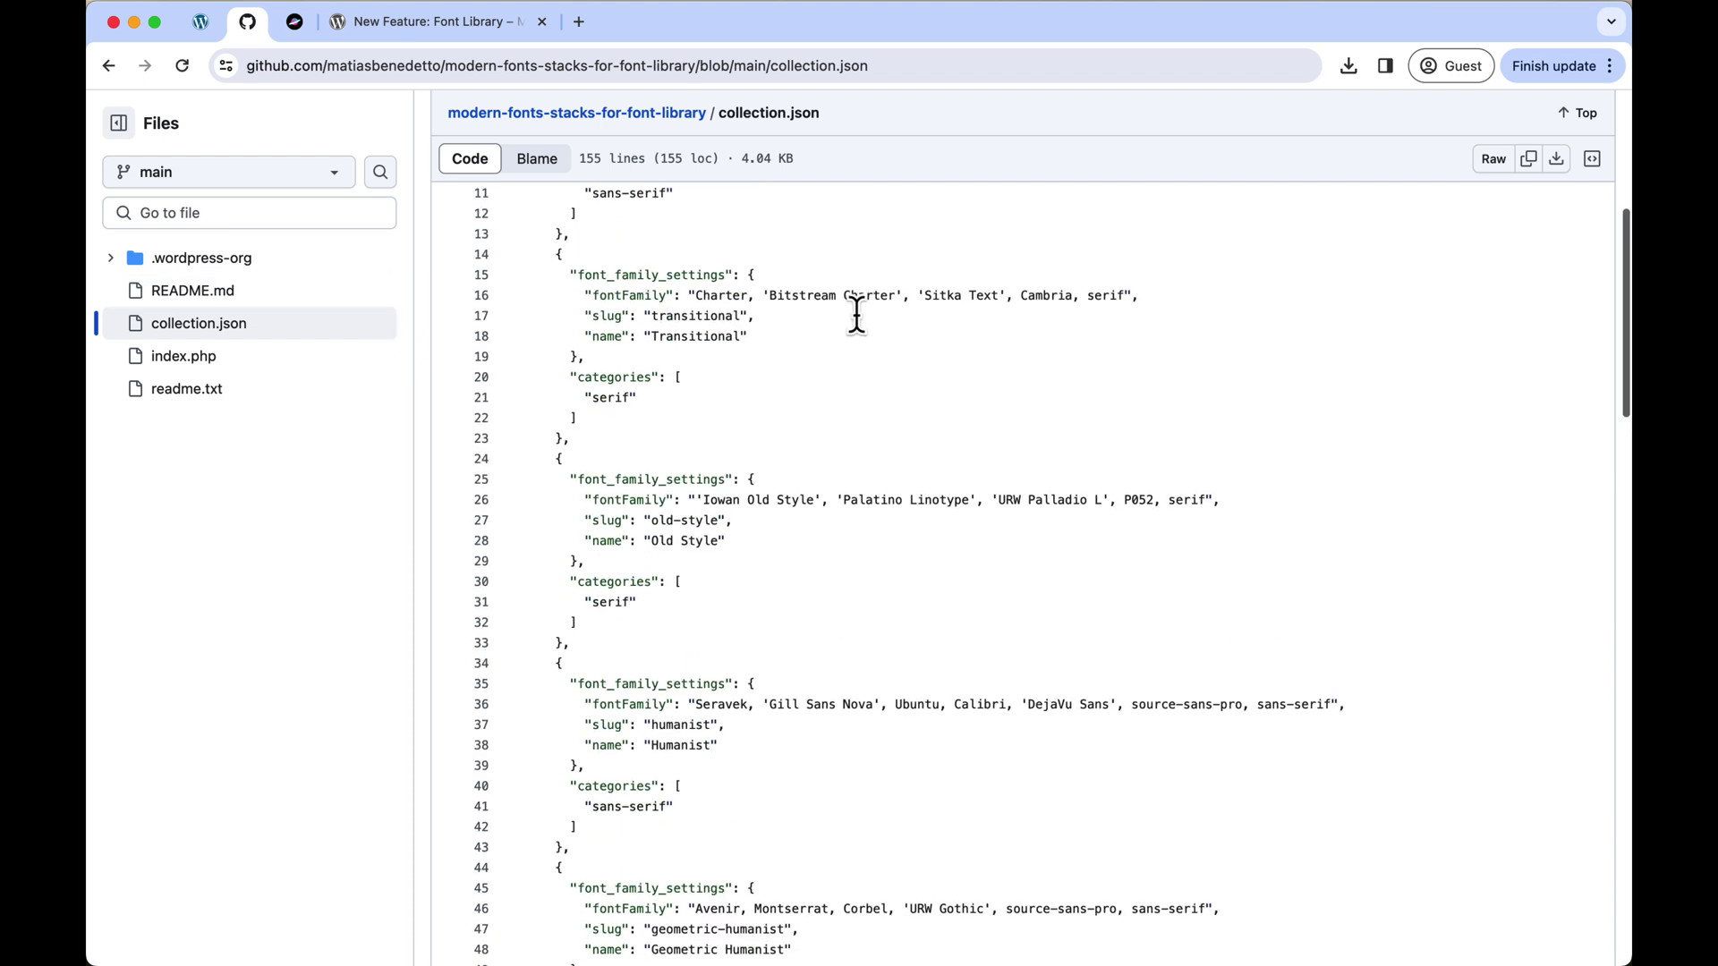
pyautogui.scroll(3, 613, 191)
pyautogui.scroll(3, 624, 202)
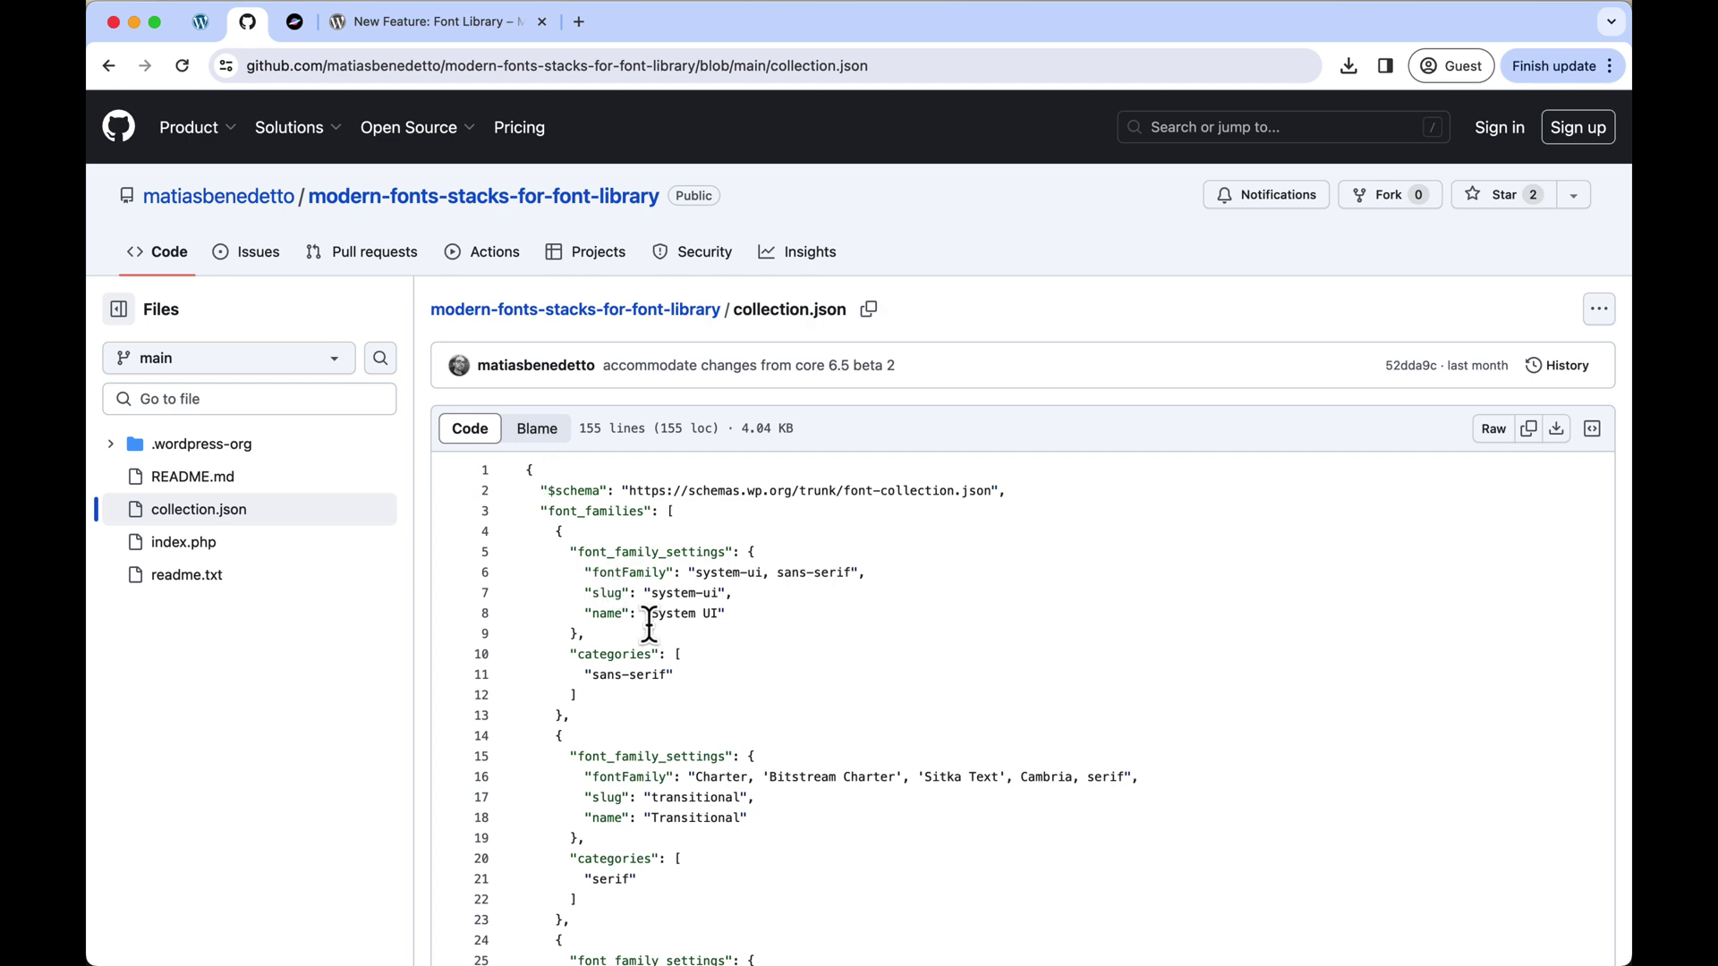
# - Open index.php and select the wp_register_font_collection call
pyautogui.click(223, 548)
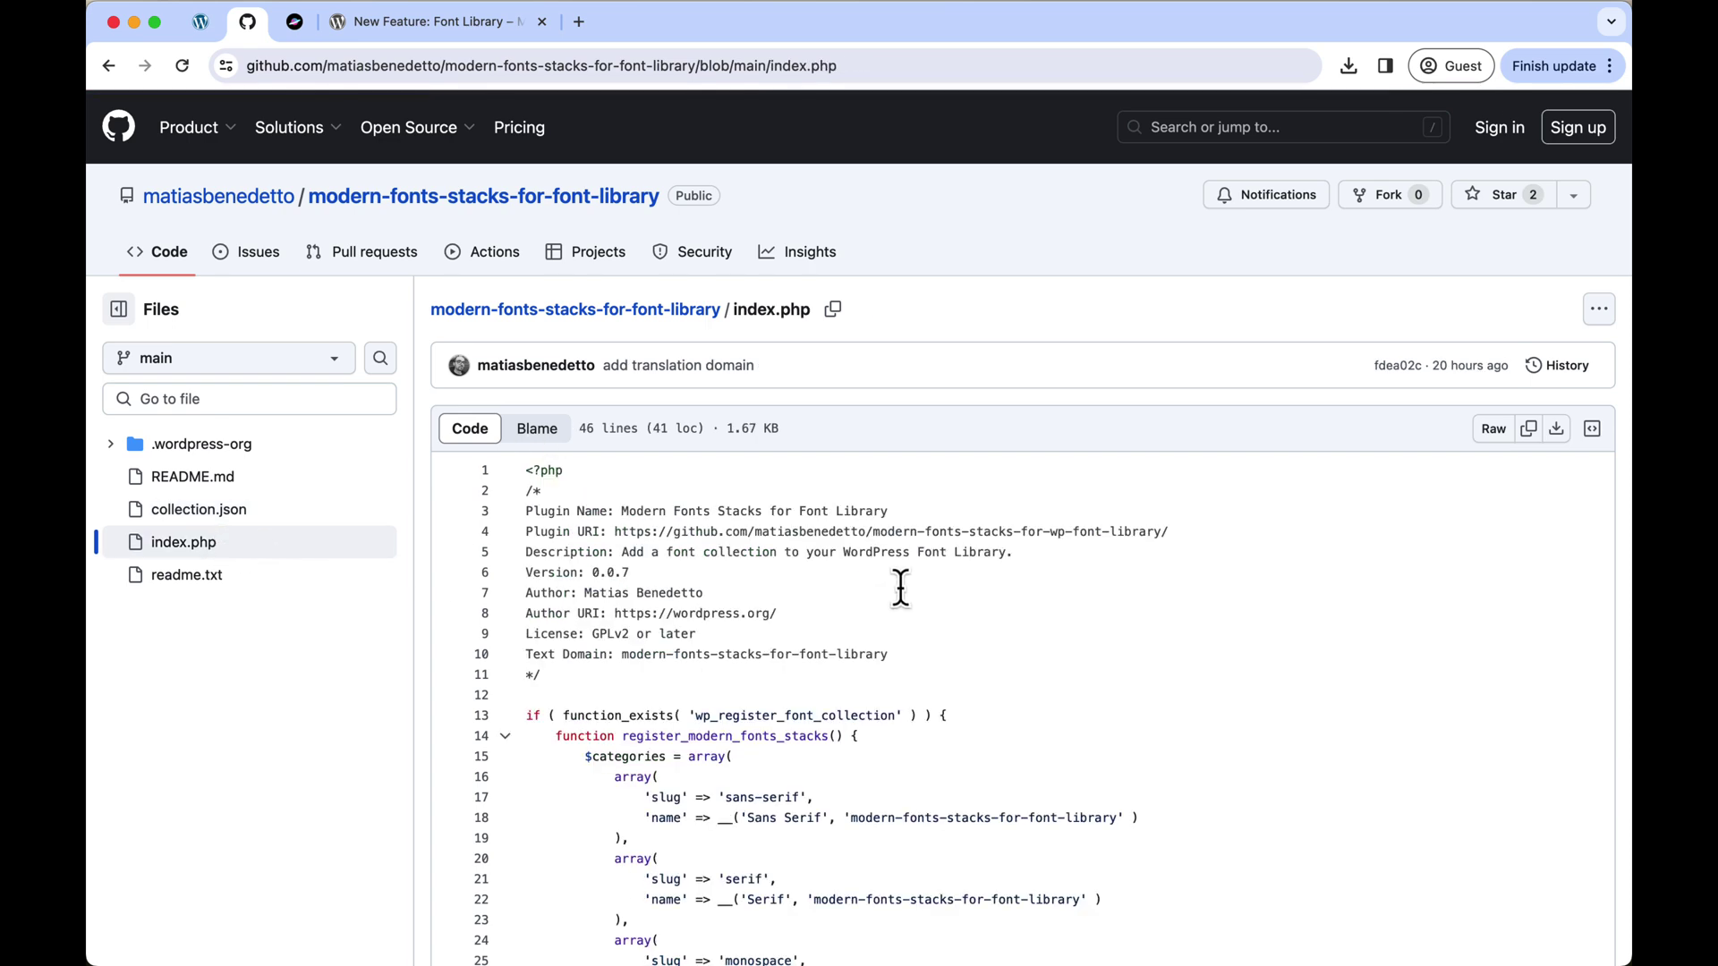
pyautogui.scroll(-5, 900, 586)
pyautogui.scroll(-3, 890, 583)
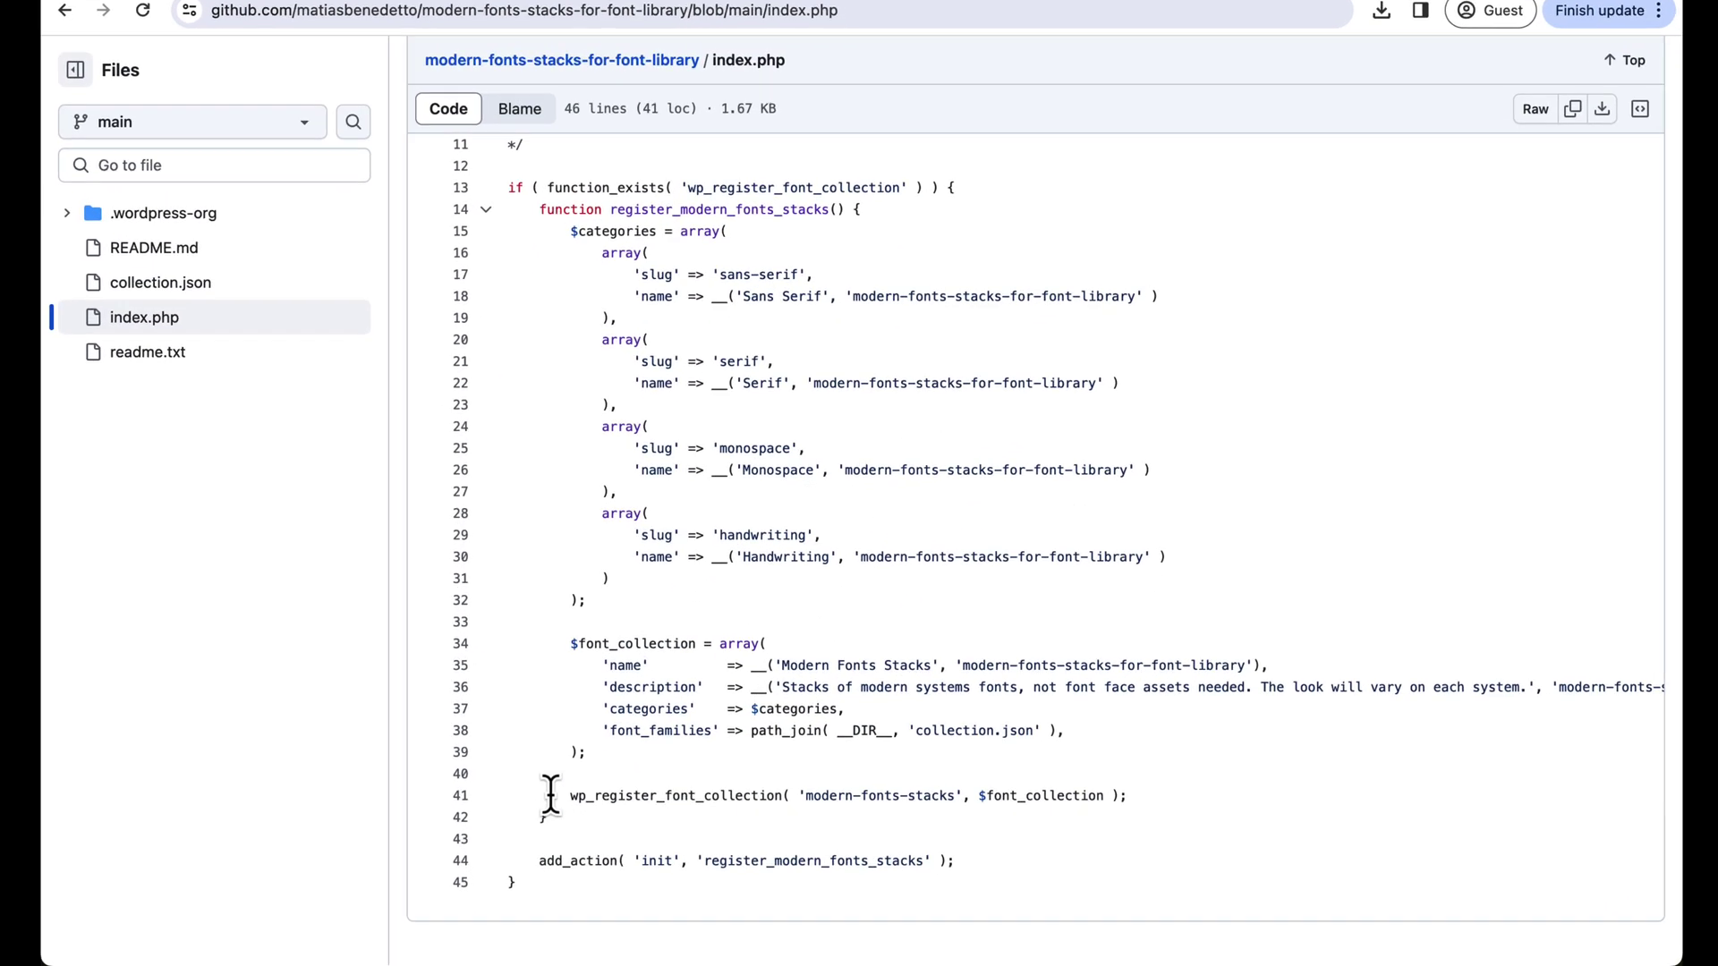
pyautogui.moveTo(585, 804); pyautogui.dragTo(726, 804)
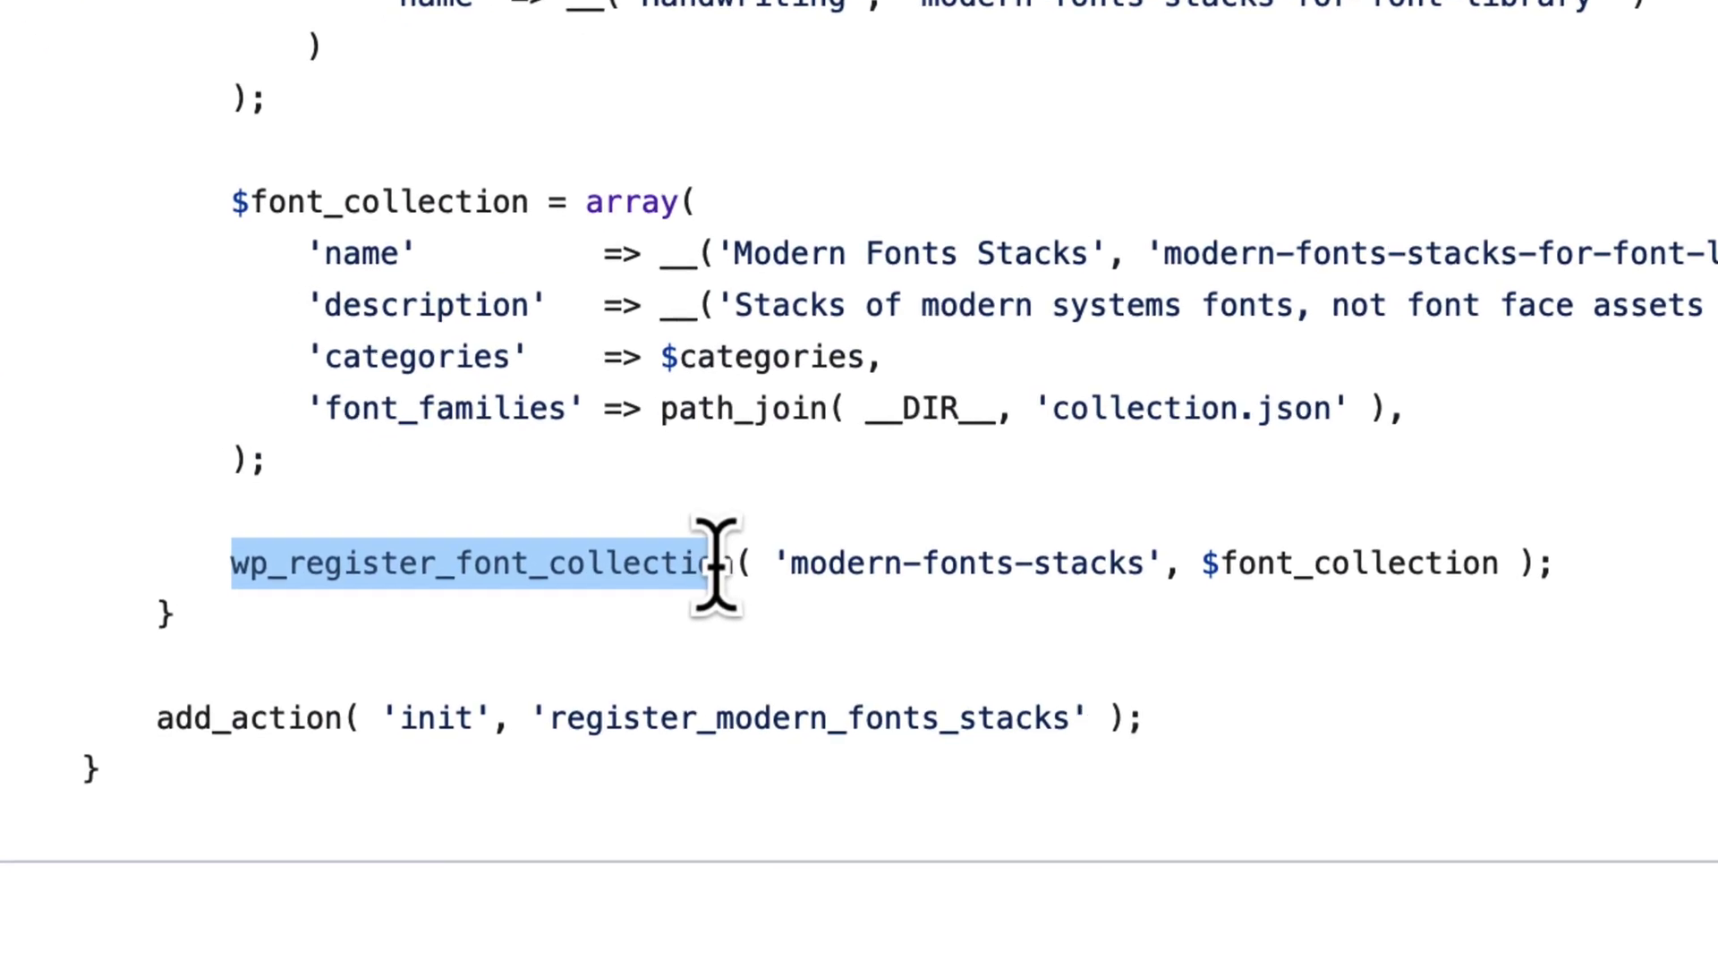
pyautogui.moveTo(611, 632); pyautogui.dragTo(749, 630)
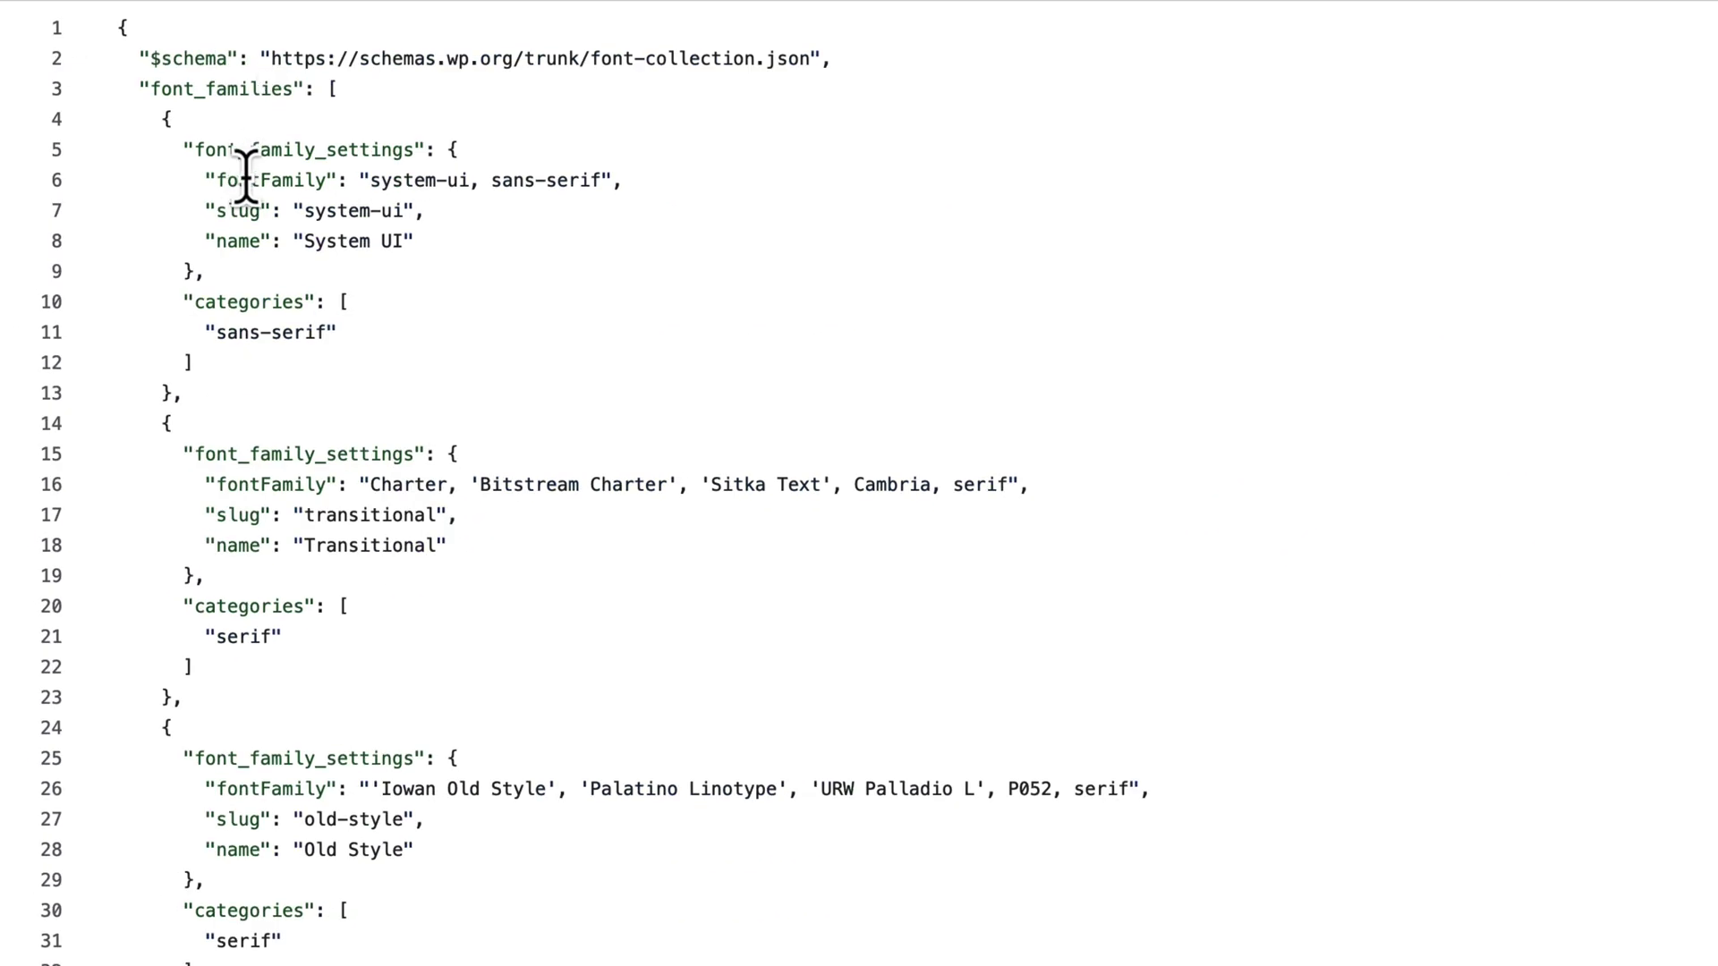
pyautogui.scroll(-1, 238, 175)
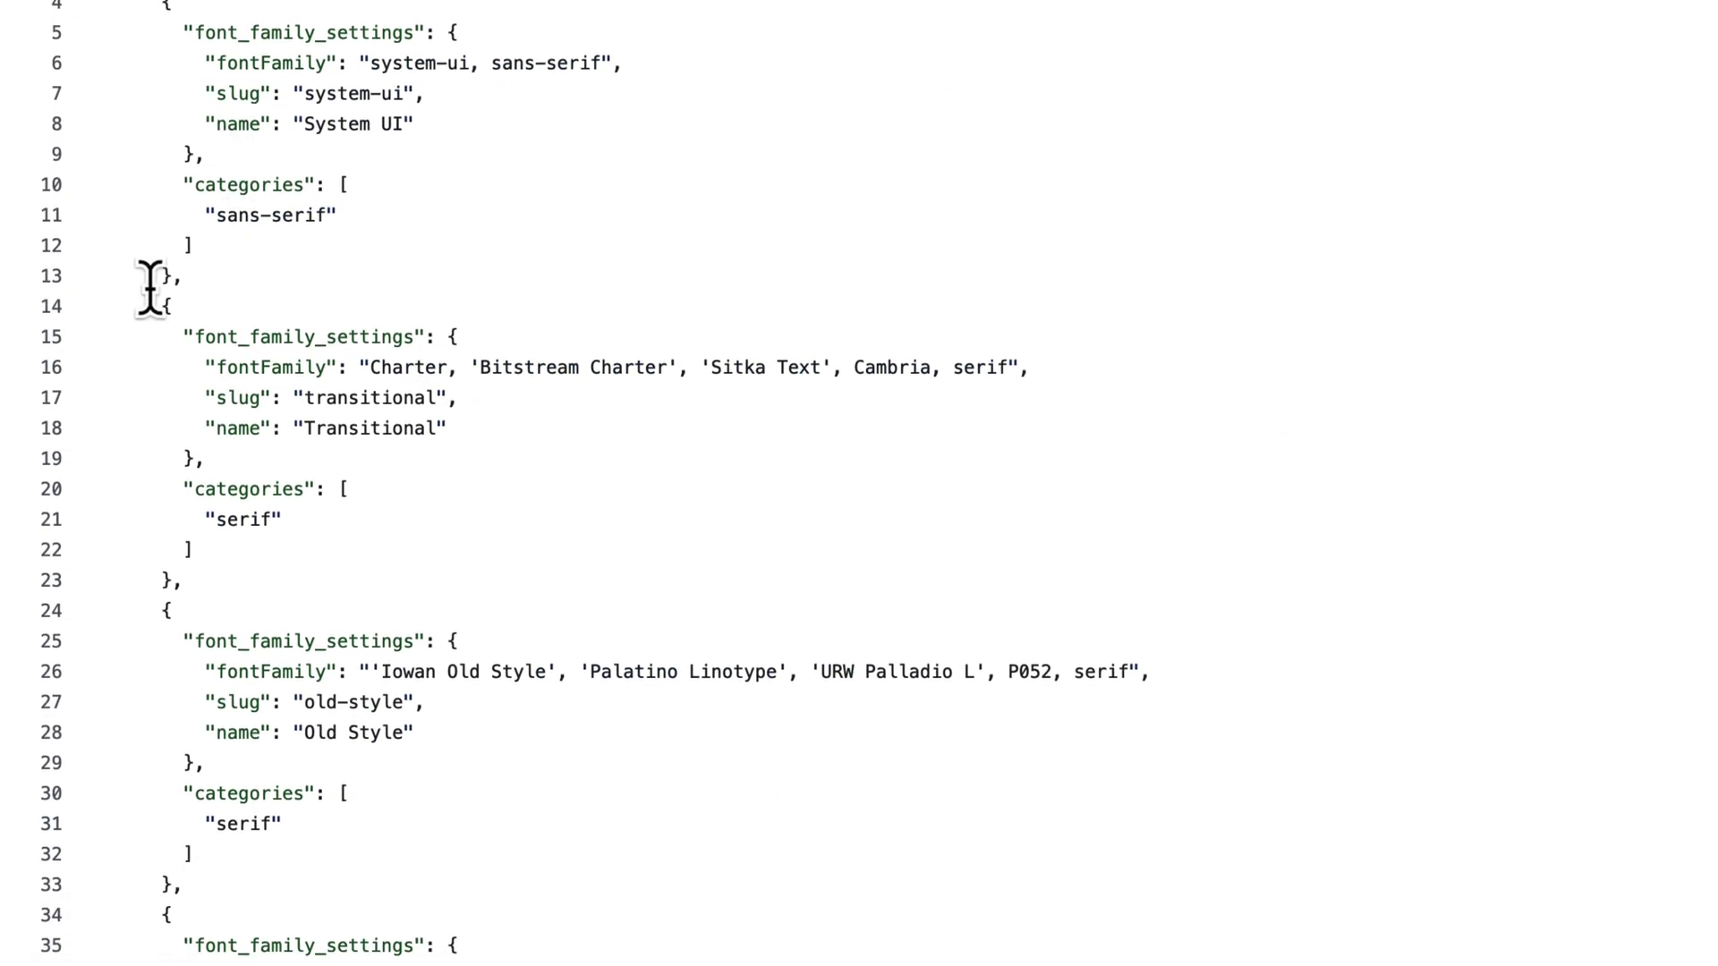
pyautogui.scroll(-3, 155, 295)
pyautogui.scroll(-3, 156, 326)
pyautogui.scroll(-3, 162, 338)
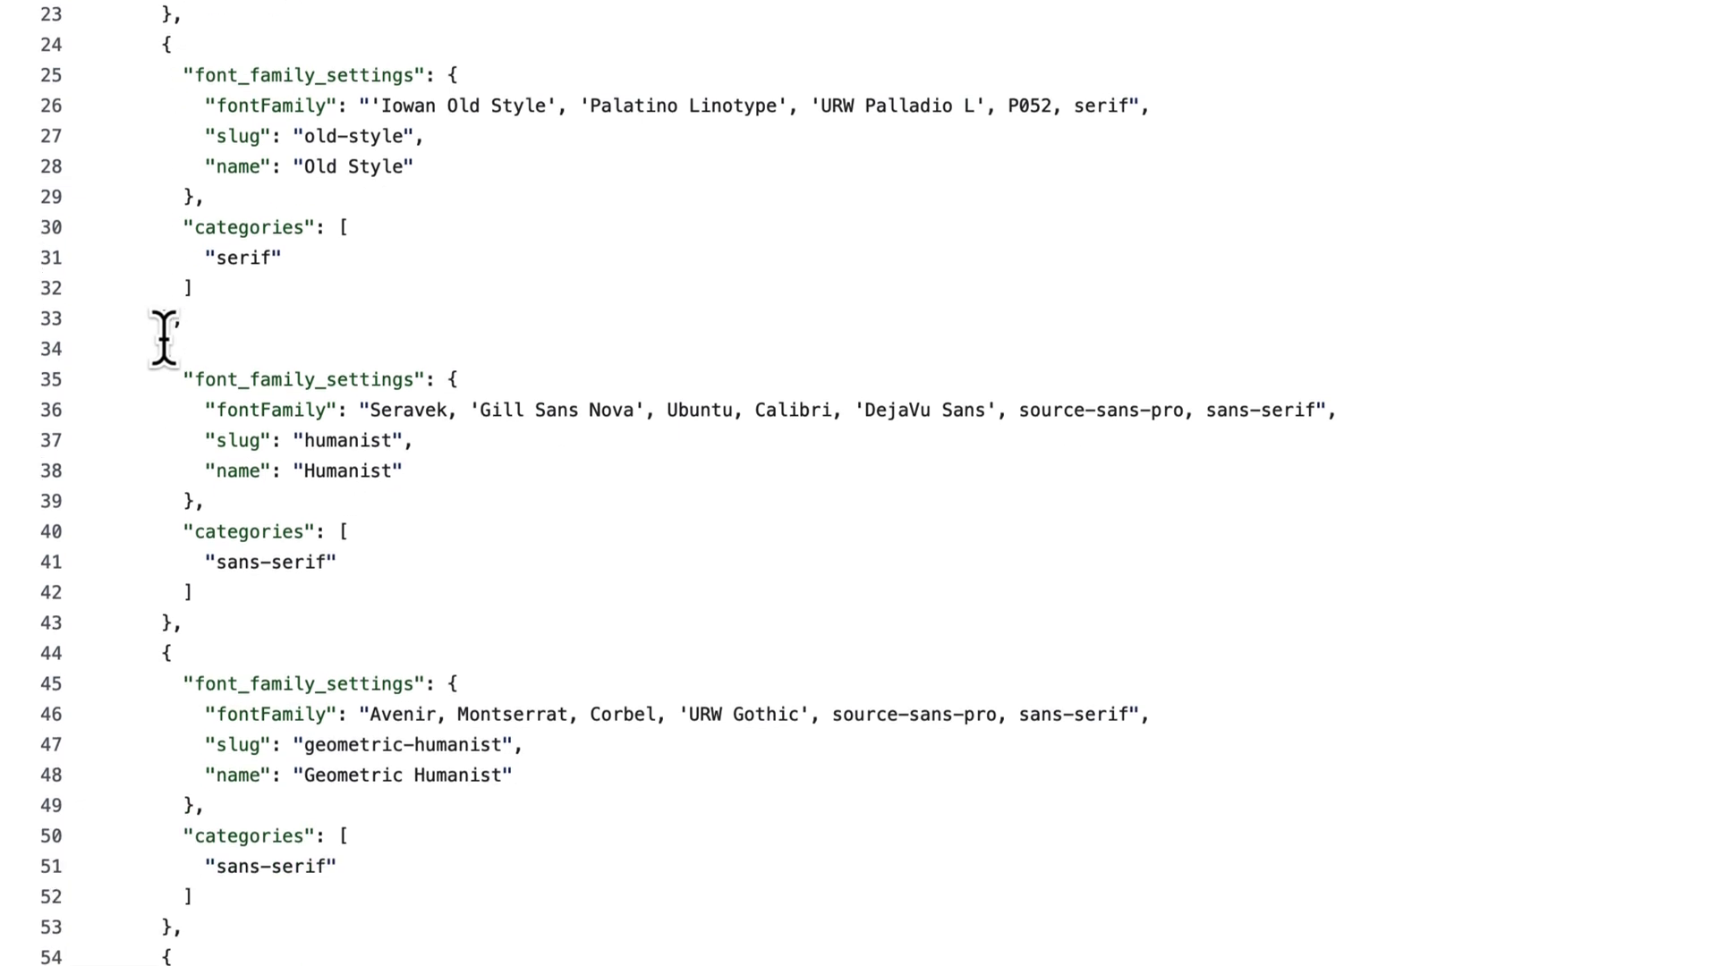